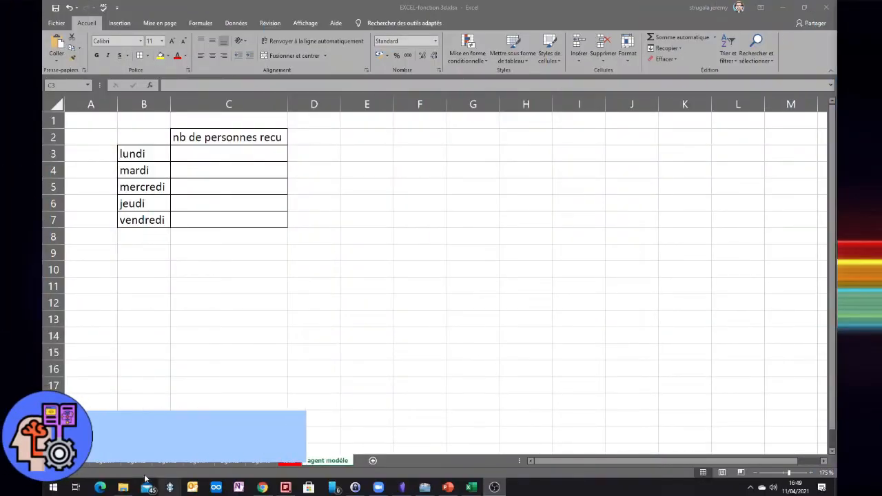
Step: Review the daily visitor figures on the agent1 through agent6 sheets
click(106, 461)
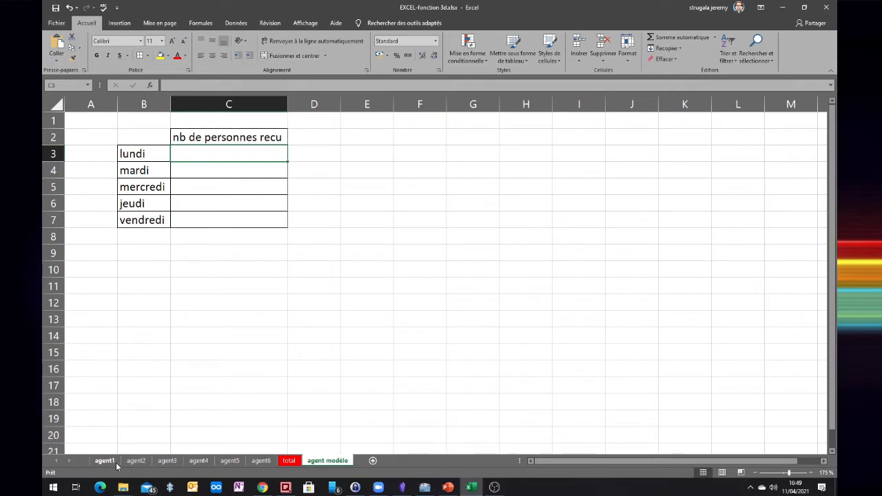
click(136, 460)
click(171, 461)
click(199, 463)
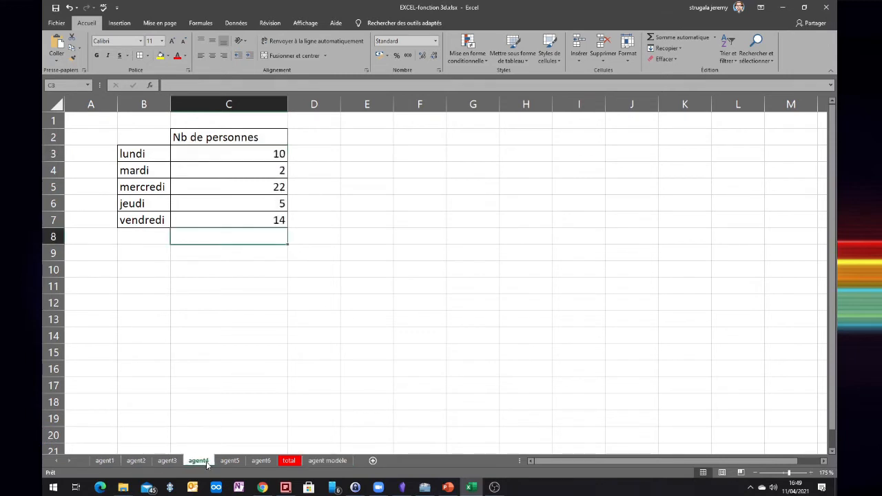
click(231, 462)
click(262, 461)
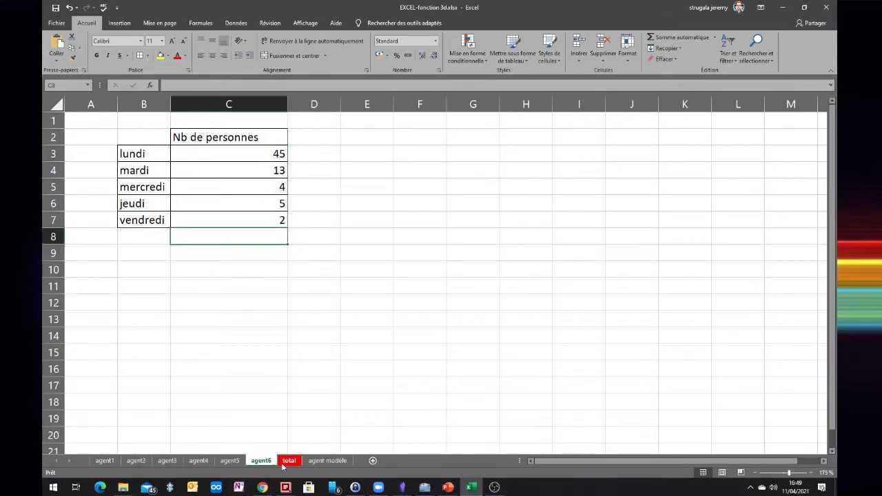
Step: Start the lundi formula in C3 of the total sheet as =agent1!C3+agent3!C3
click(287, 461)
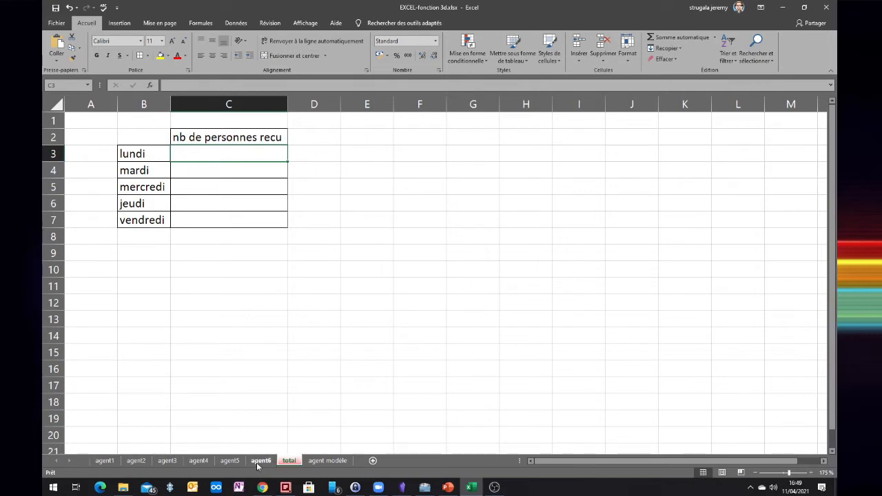
text(=)
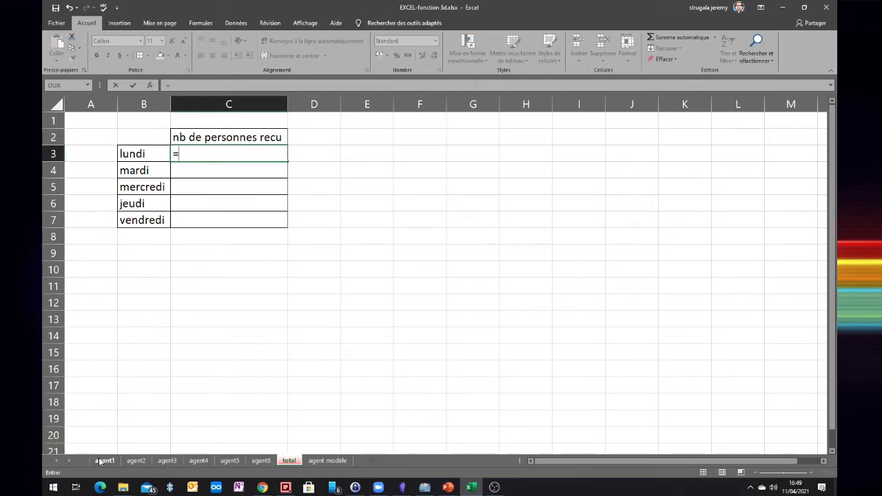
click(97, 461)
click(202, 151)
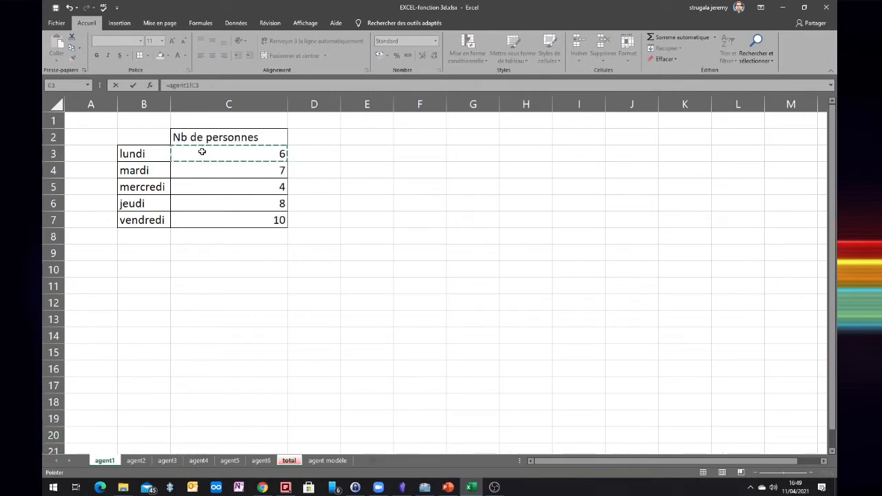
text(+)
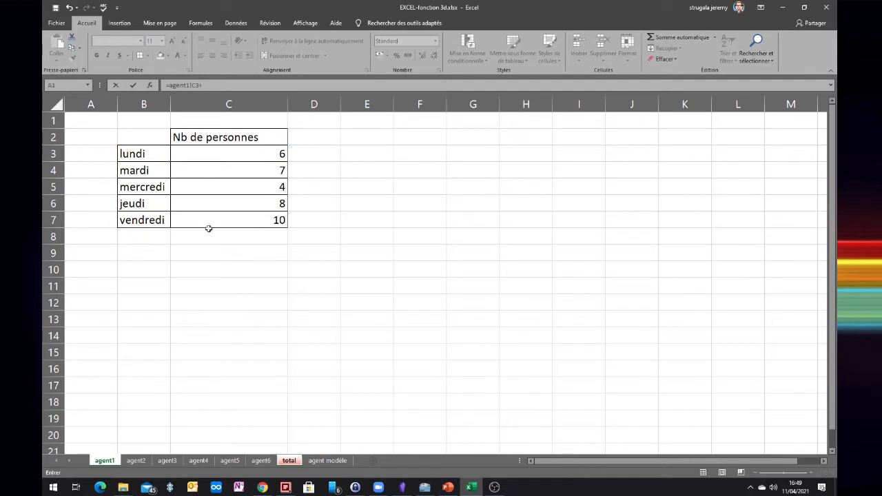
click(142, 461)
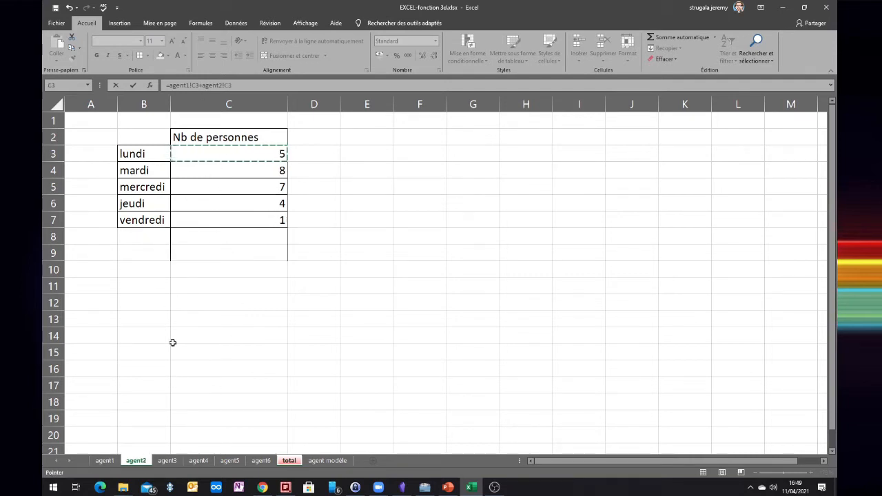
click(166, 460)
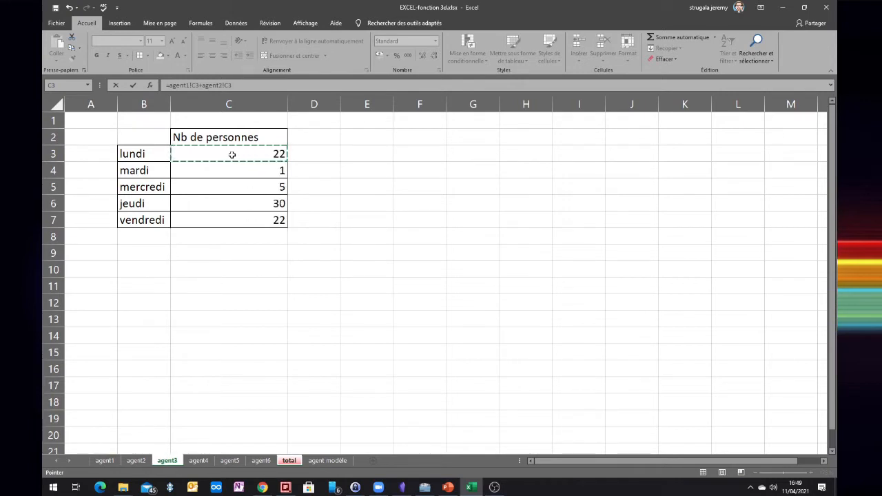
Step: Complete the C3 total formula by adding agent4!C3, agent5!C3 twice and agent6!C3, and validate it
text(+agent4!C3)
click(199, 460)
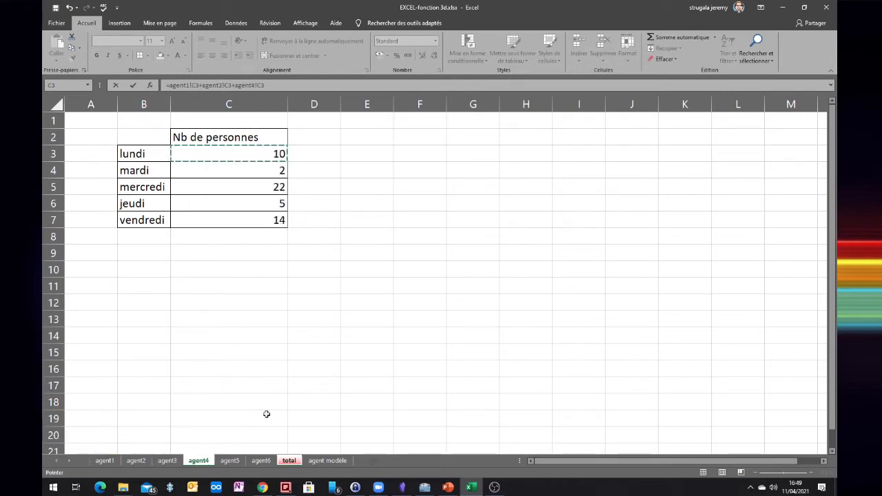
text(+)
click(210, 152)
text(+agent4!C3)
click(230, 460)
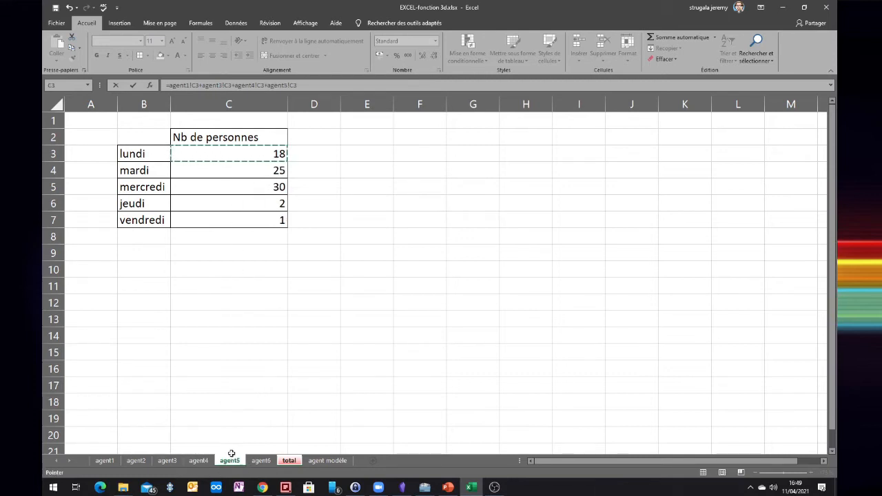
text(+)
click(233, 160)
text(+agent5!C3+)
click(261, 460)
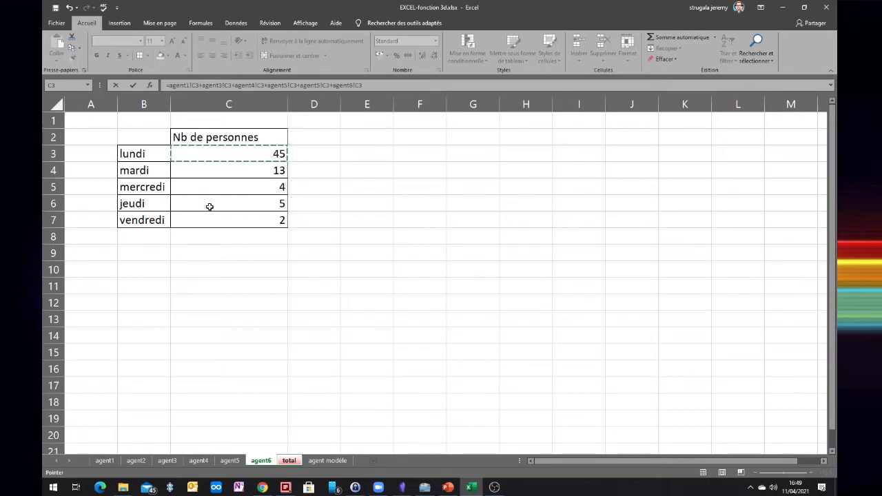
key(Return)
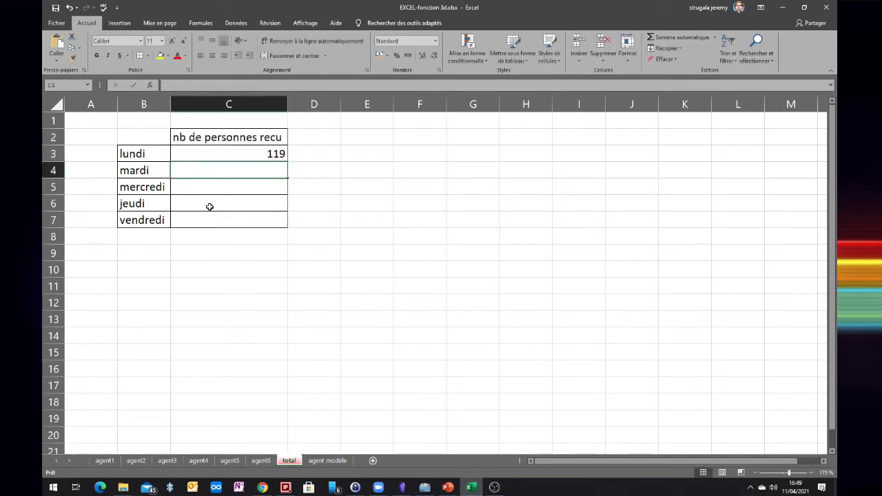
Step: Copy the lundi formula from C3 down to C7 on the total sheet
click(241, 155)
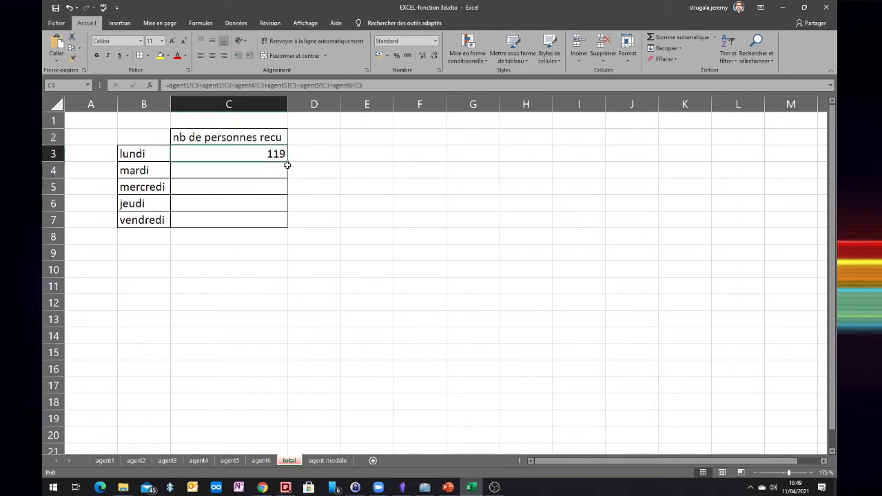
drag(288, 164, 284, 225)
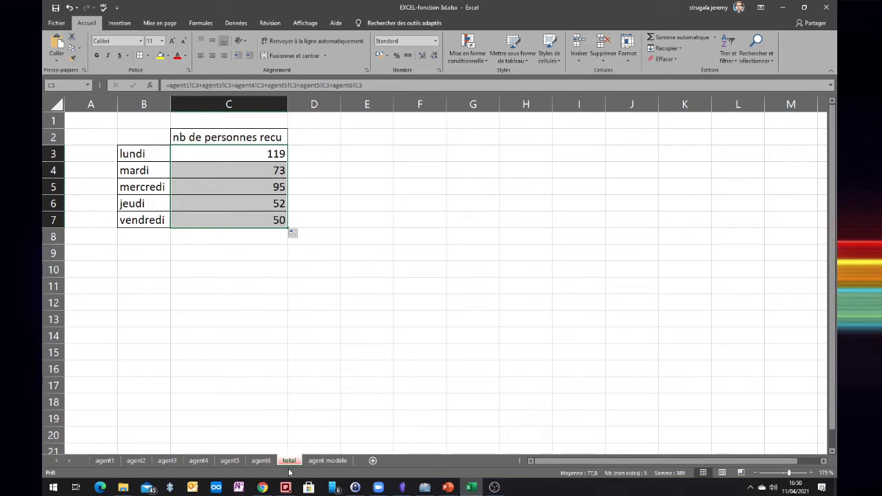
click(248, 155)
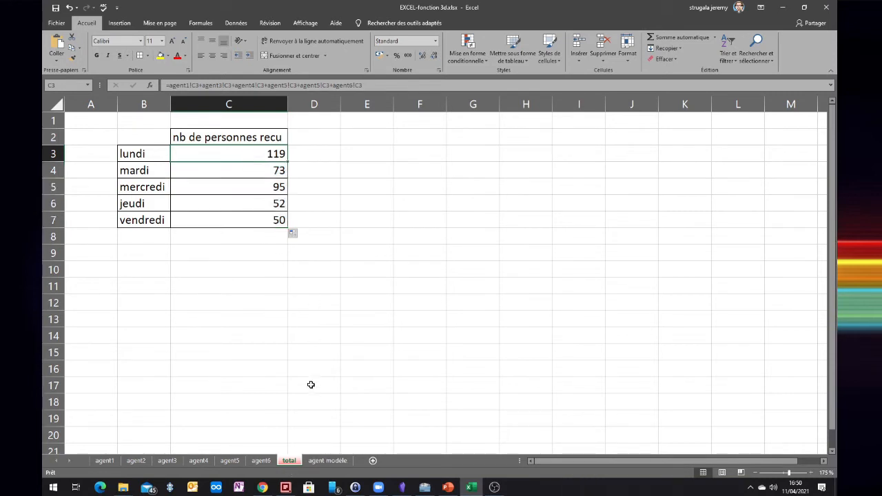
Step: Duplicate the agent modèle sheet in front of the total sheet and rename the copy agent7
click(328, 461)
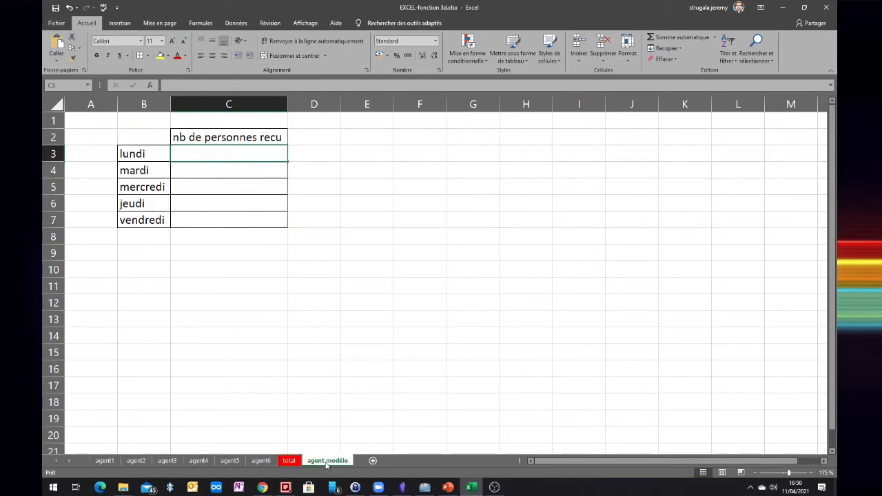
drag(328, 461, 279, 460)
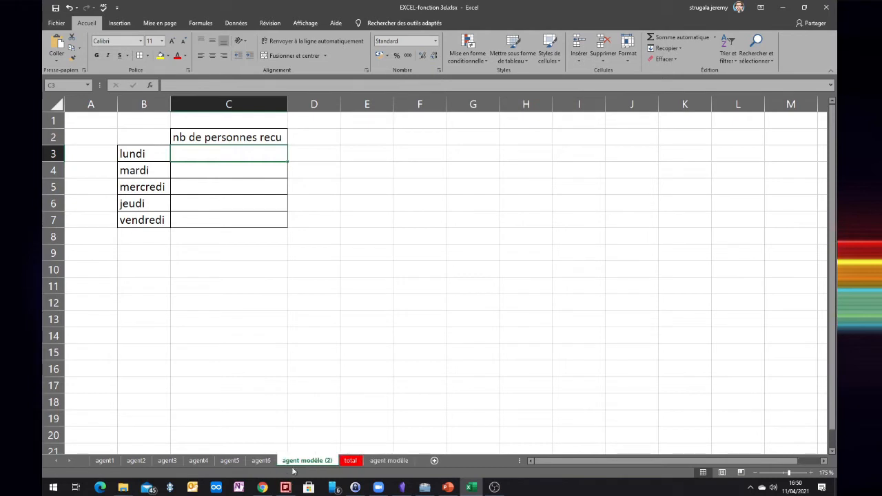
right_click(297, 463)
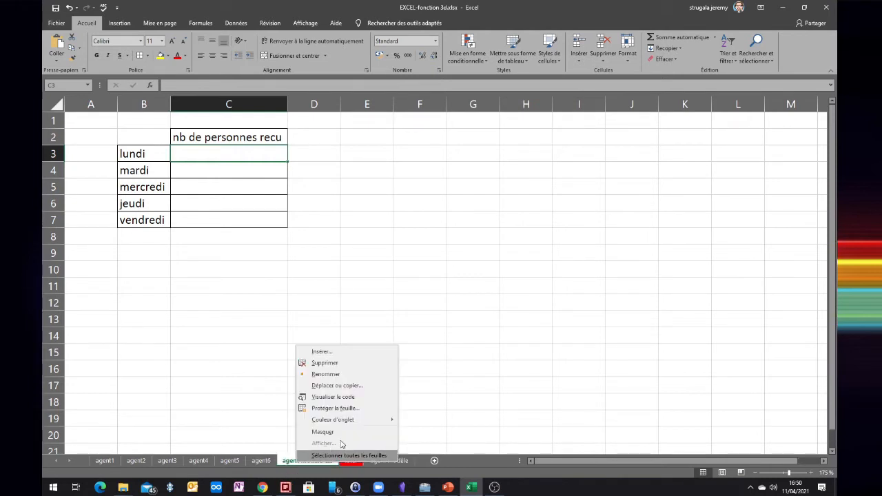
click(332, 375)
text(agent7)
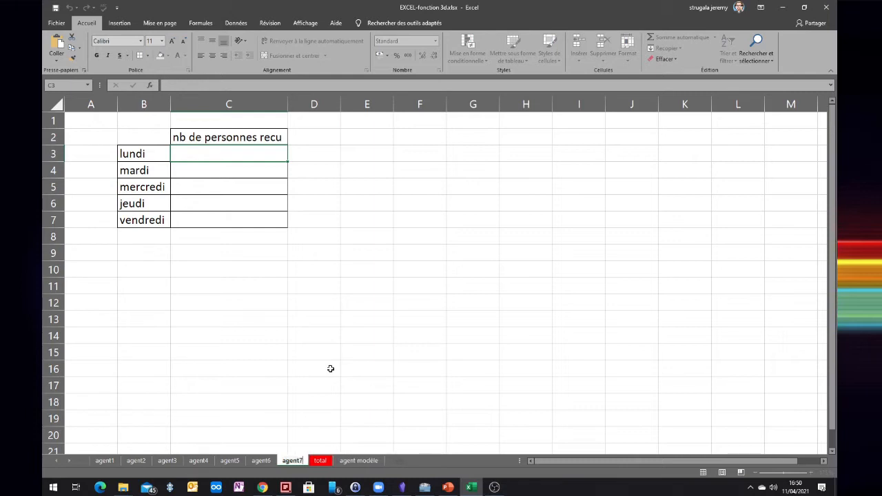
key(Return)
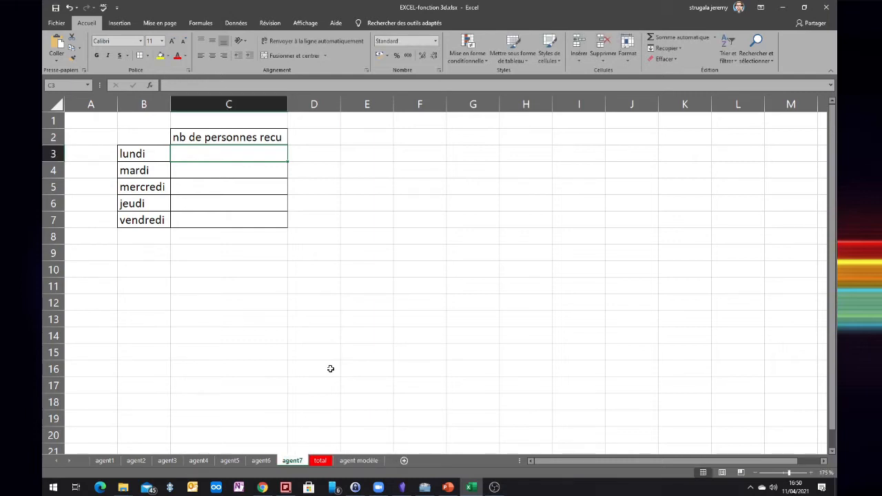
Step: Append +agent7!C3 to the lundi formula in C3 of the total sheet
click(326, 460)
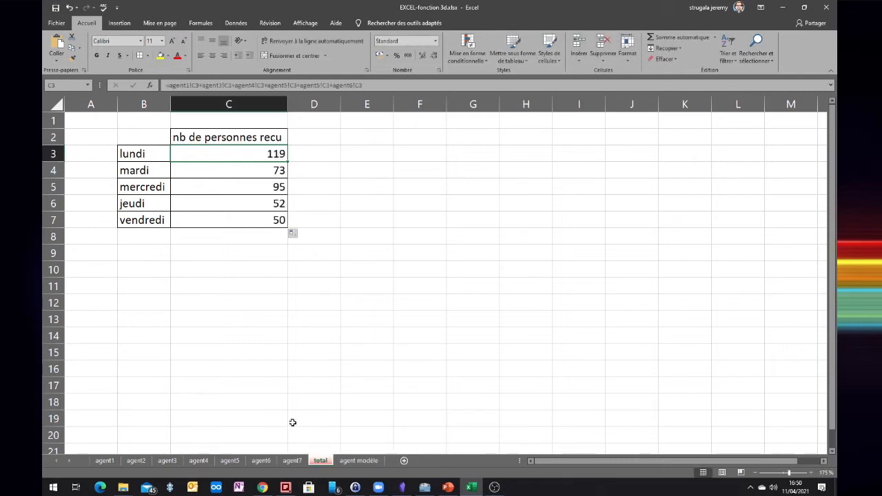
click(371, 86)
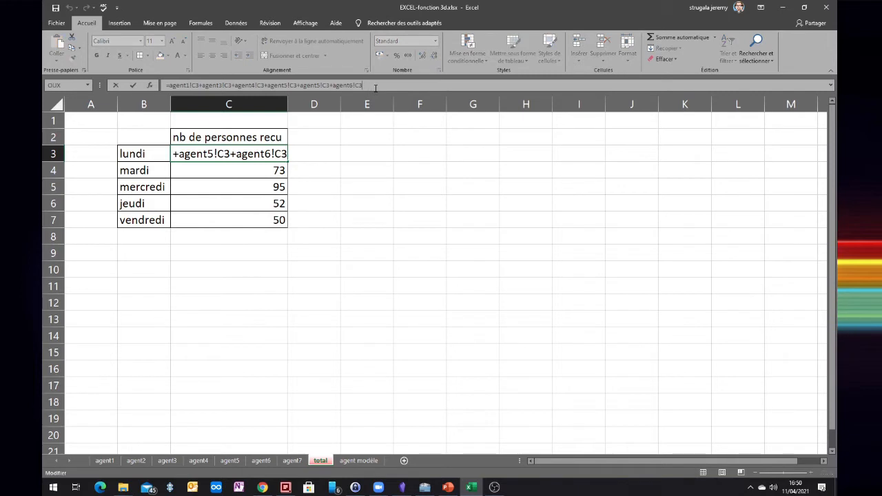
text(+)
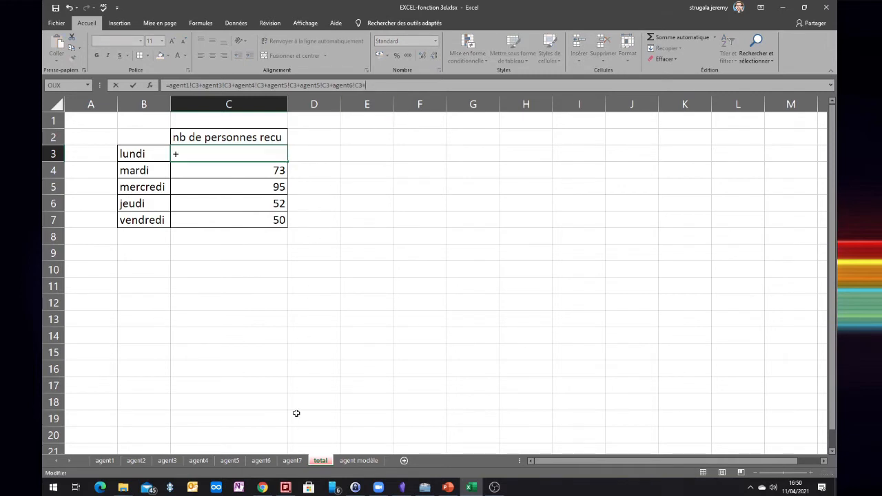
click(292, 460)
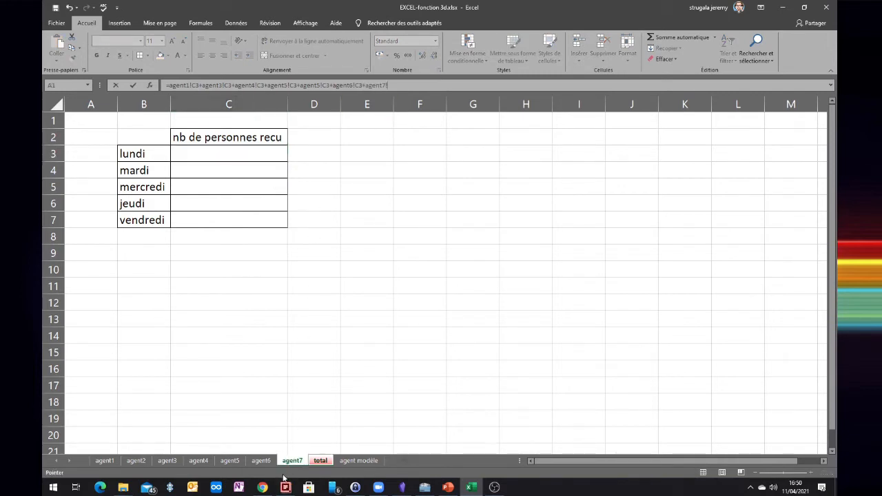
click(203, 154)
key(ctrl+Return)
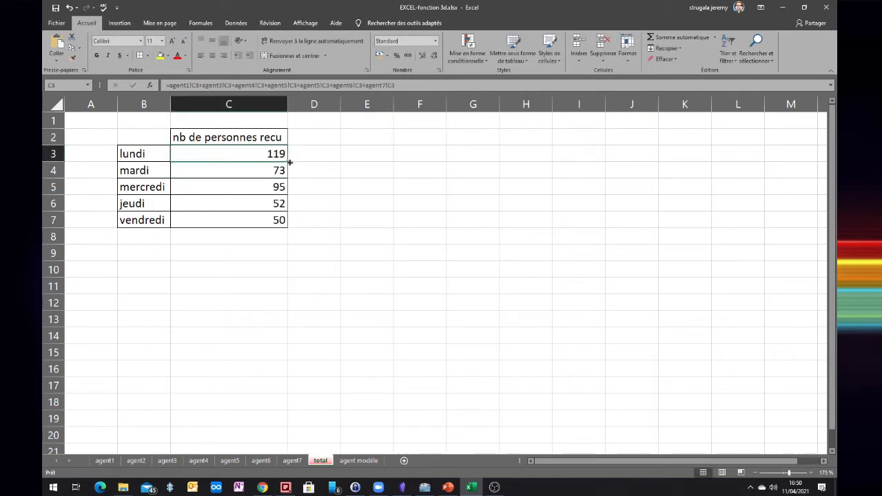
Step: Try copying the extended C3 formula down to C7, undo it, and check the formulas in C3 to C5
drag(287, 161, 286, 224)
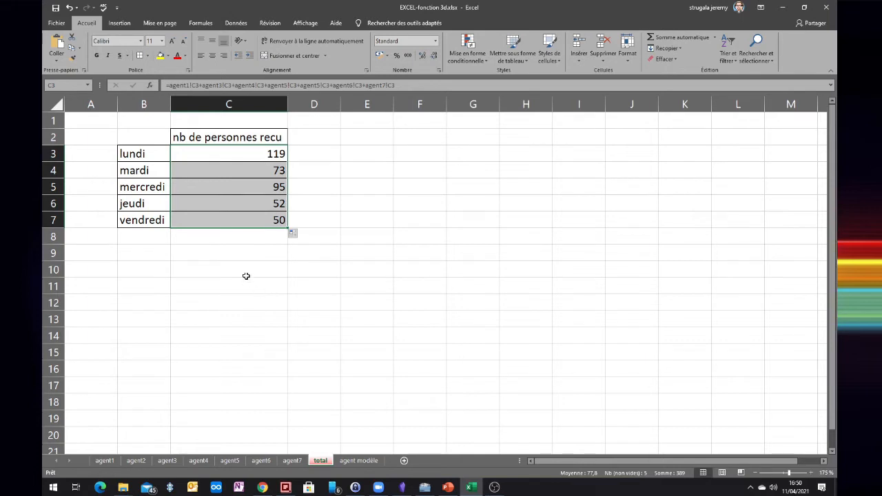
click(247, 163)
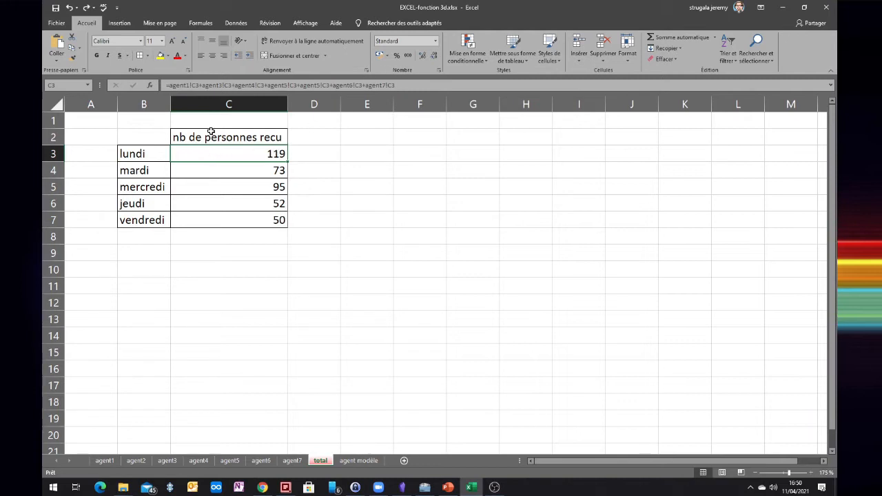
click(197, 172)
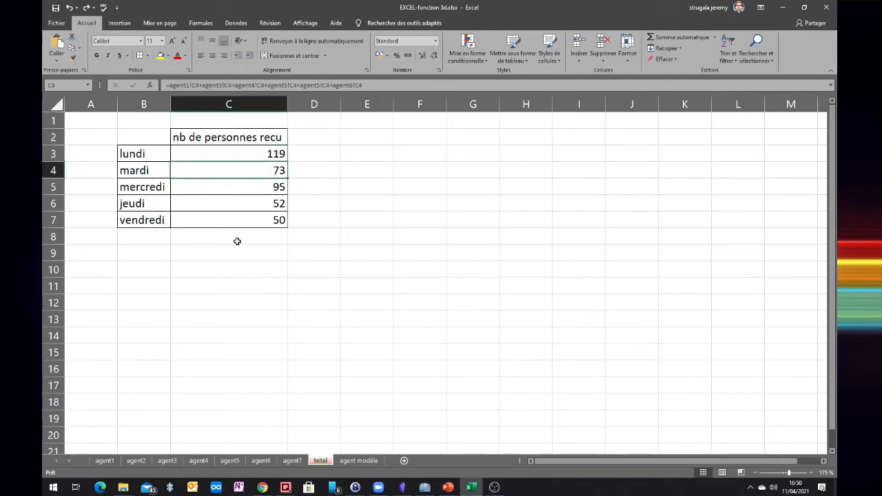
click(215, 187)
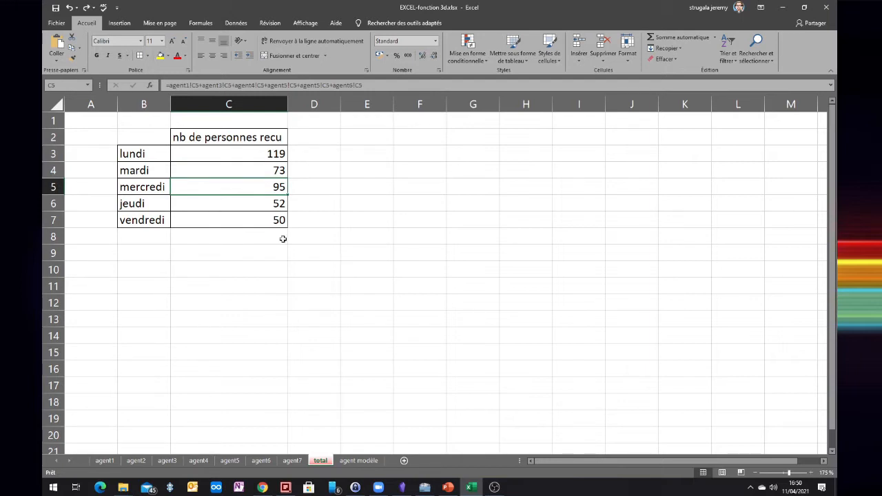
Step: Delete the agent4 sheet permanently and return to the total sheet
click(199, 460)
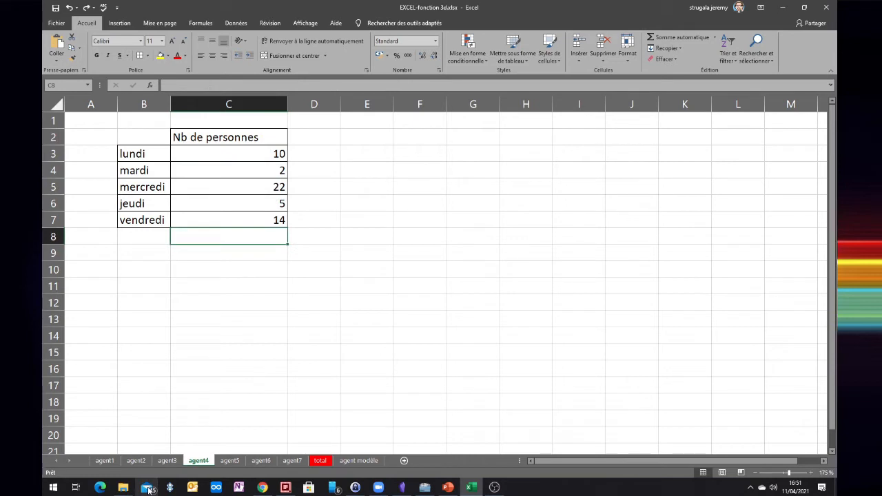
right_click(205, 461)
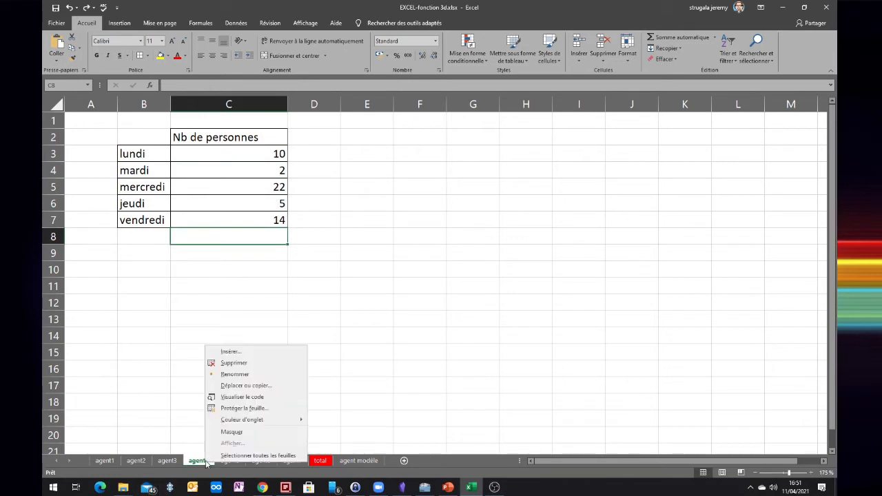
click(266, 363)
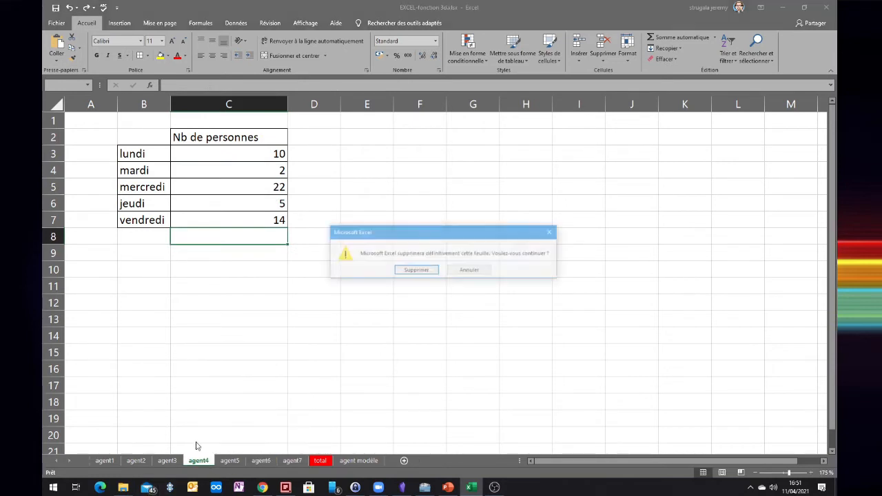
click(415, 271)
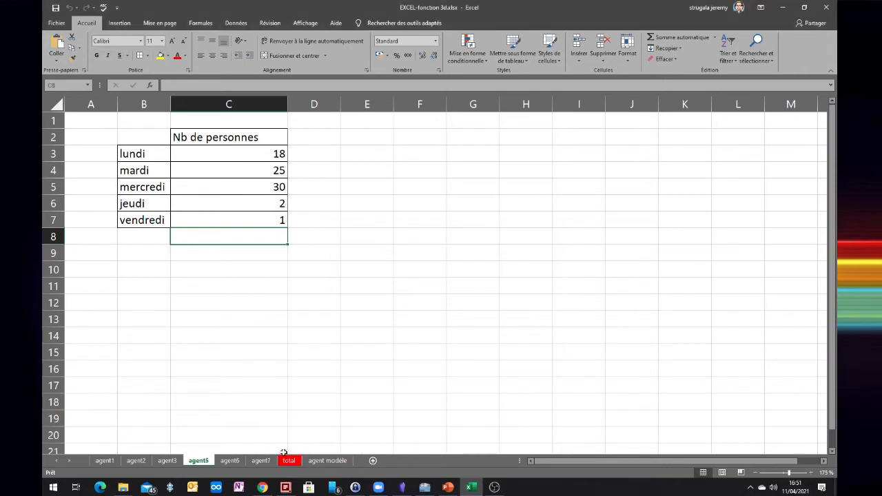
click(288, 460)
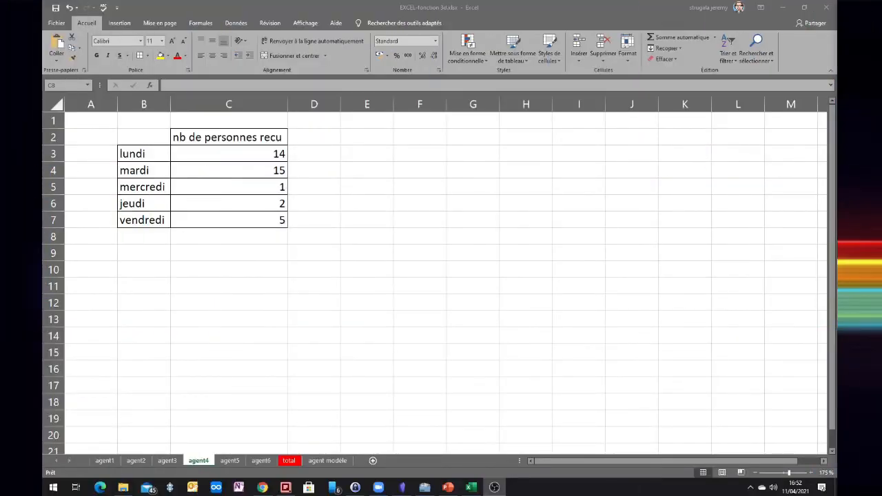
Step: Create two copies of the agent modèle sheet after the original, at the end of the workbook
click(230, 460)
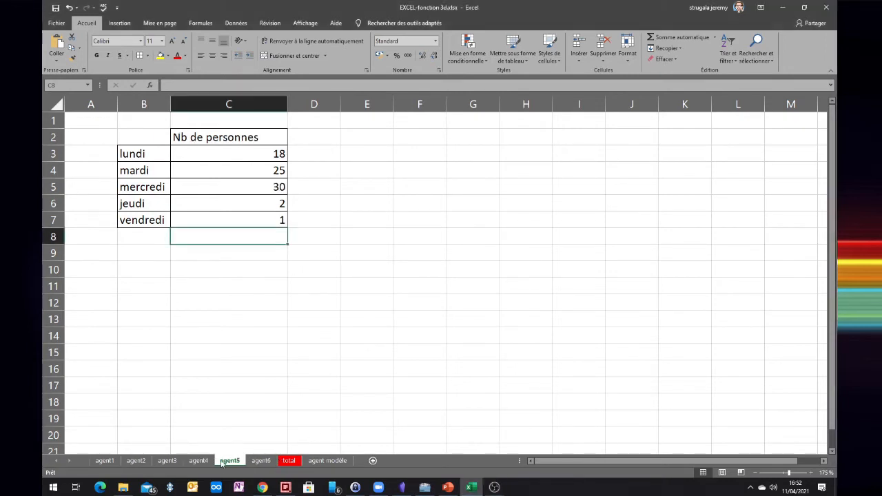
click(288, 462)
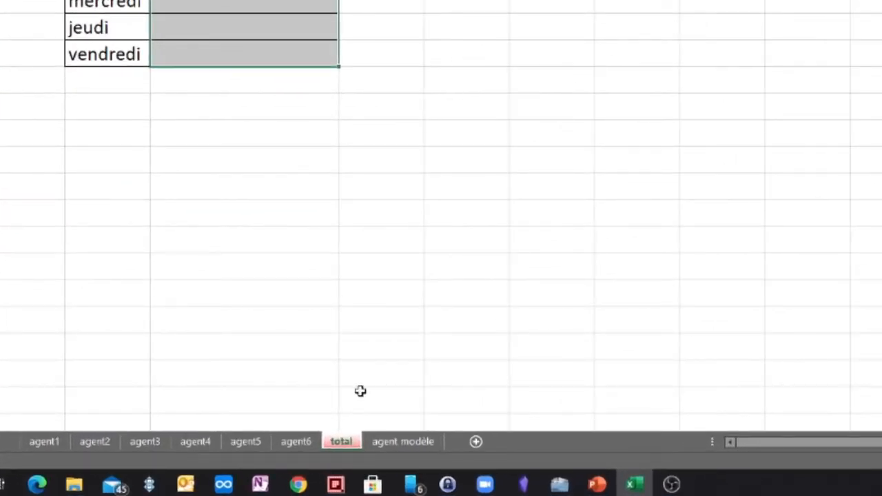
right_click(404, 443)
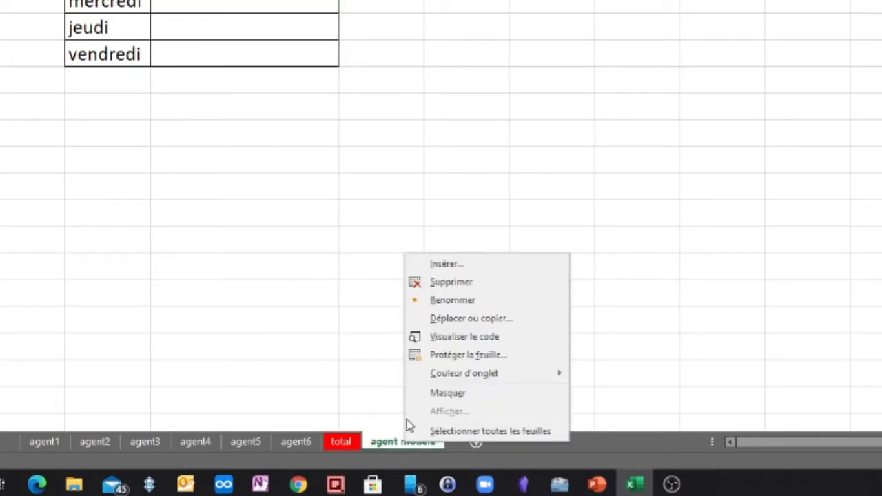
click(400, 449)
mouse_move(400, 449)
mouse_down()
mouse_move(474, 439)
mouse_move(484, 449)
mouse_move(573, 445)
mouse_up()
click(409, 445)
Step: Rename the agent modèle (2) sheet as agents_debut
right_click(489, 444)
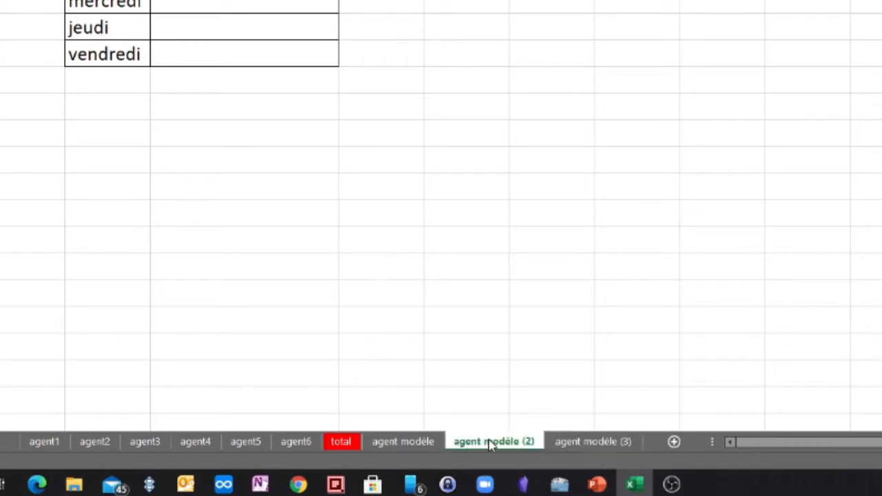
click(544, 299)
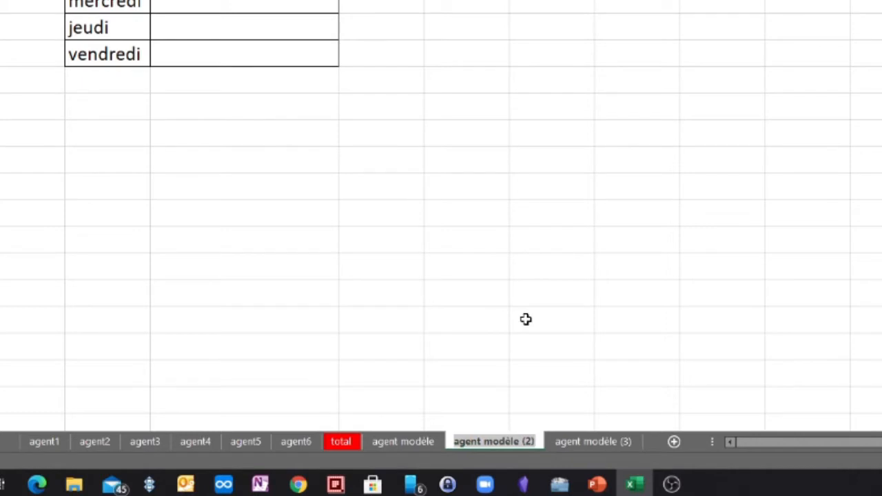
text(agents_de)
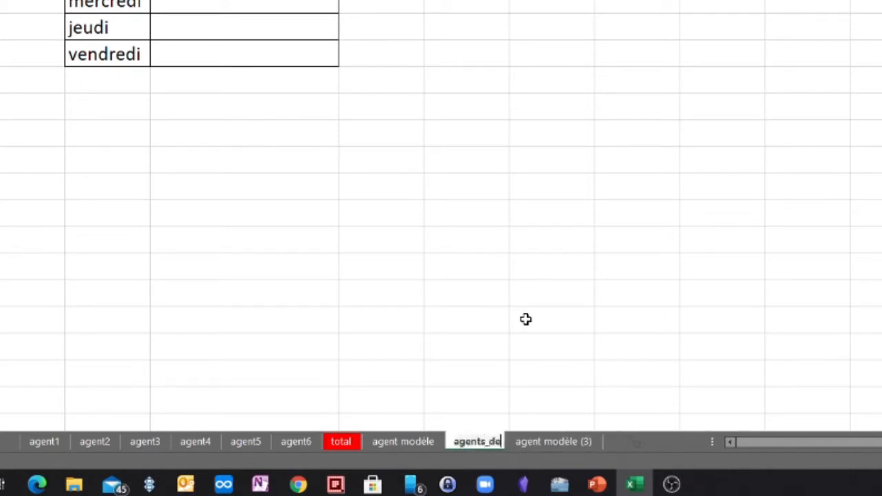
text(but)
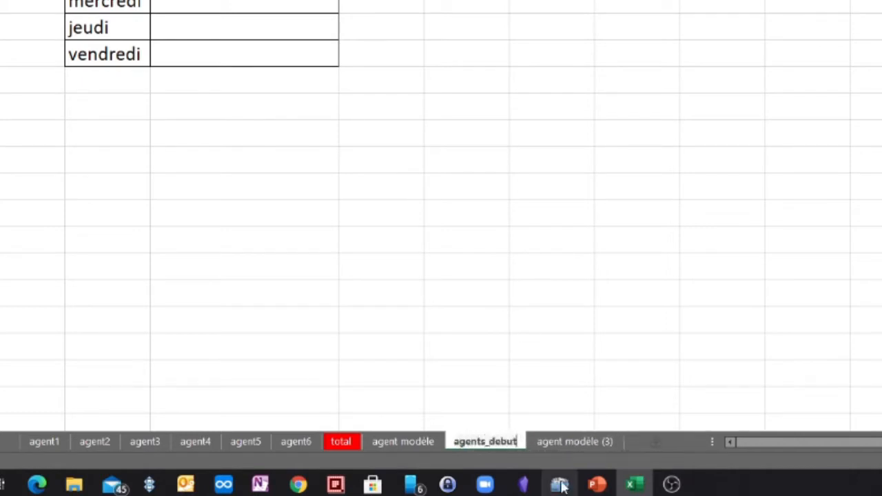
Step: Rename the agent modèle (3) sheet as agetns_fin
click(552, 442)
right_click(562, 448)
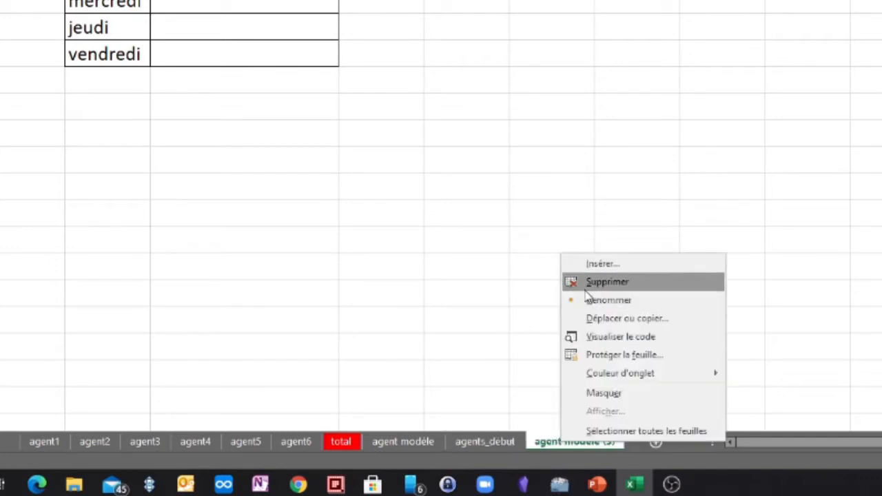
click(591, 301)
text(agetns_)
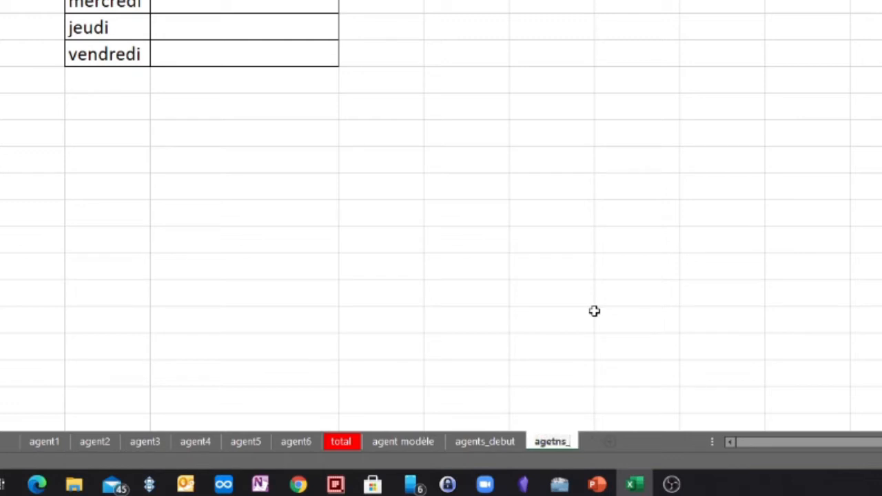
text(fin)
click(527, 290)
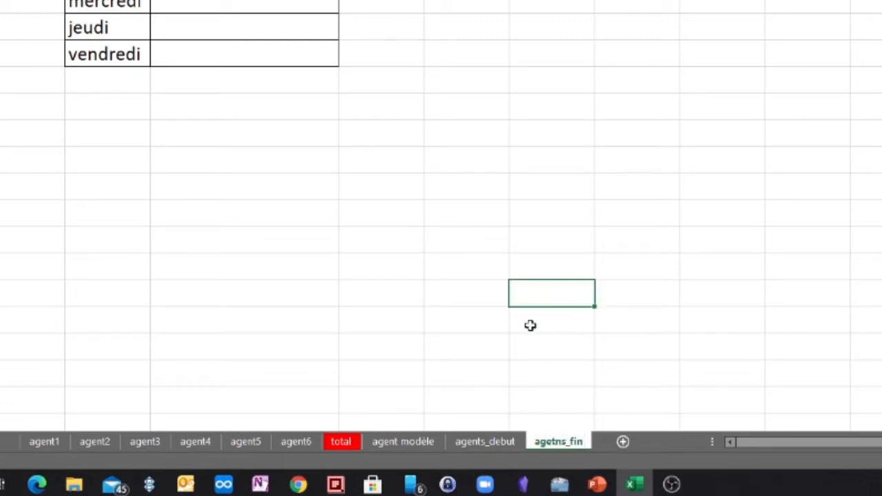
Step: Group the agents_debut and agetns_fin sheets and colour both sheet tabs green
click(504, 448)
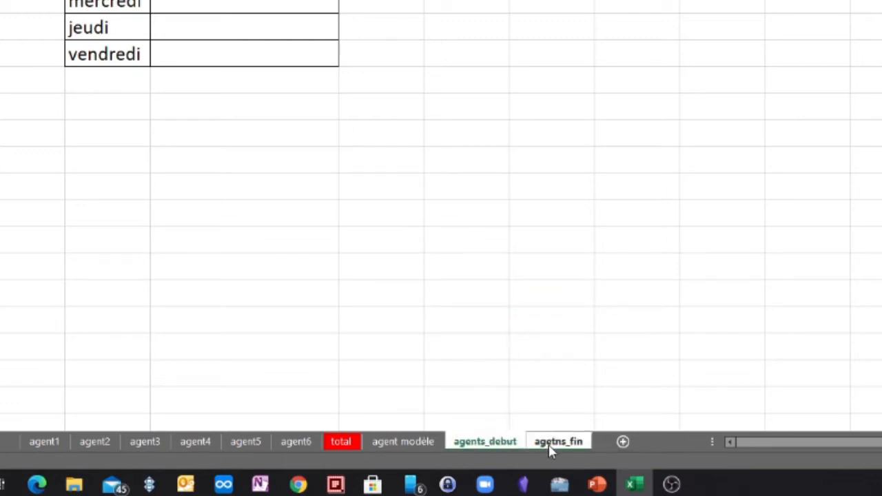
right_click(551, 448)
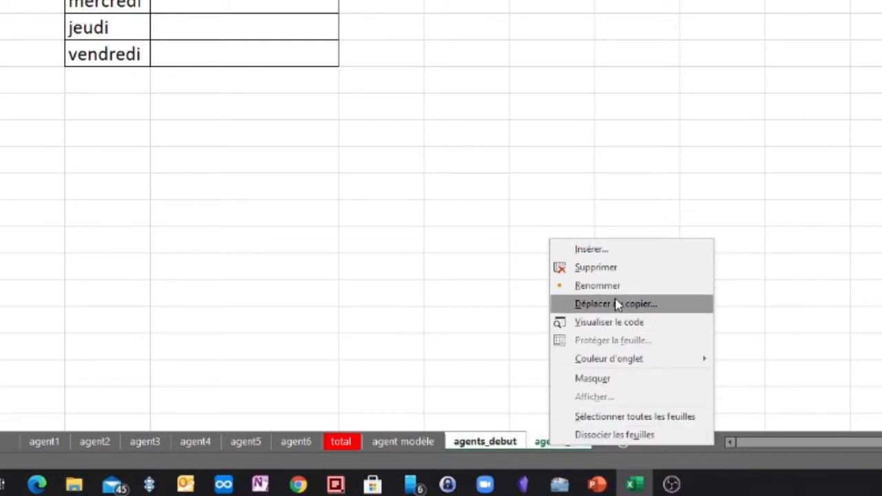
mouse_move(615, 363)
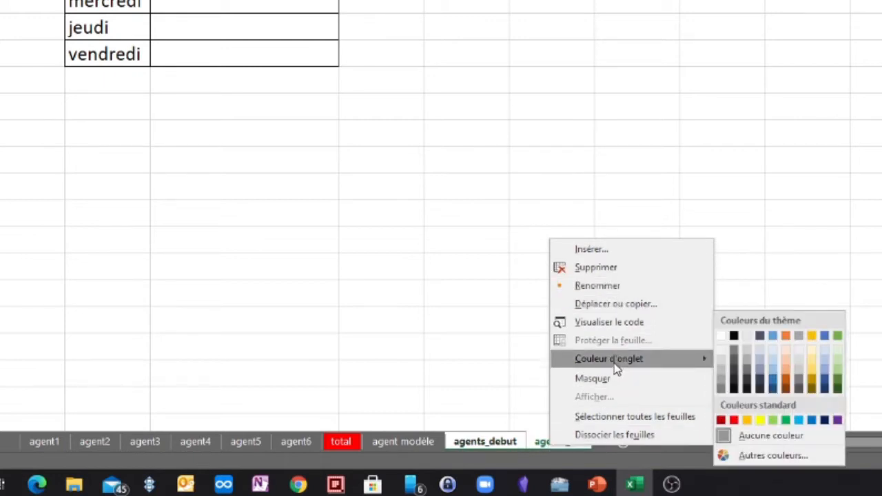
click(782, 419)
click(709, 313)
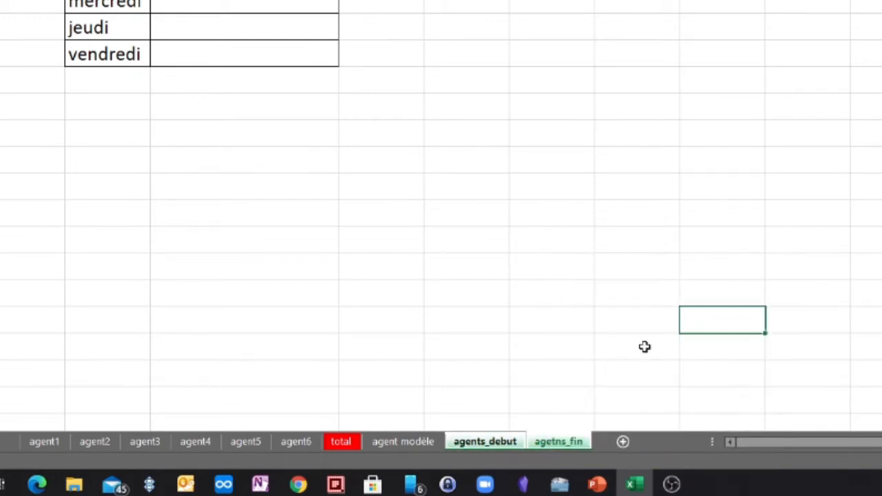
click(627, 357)
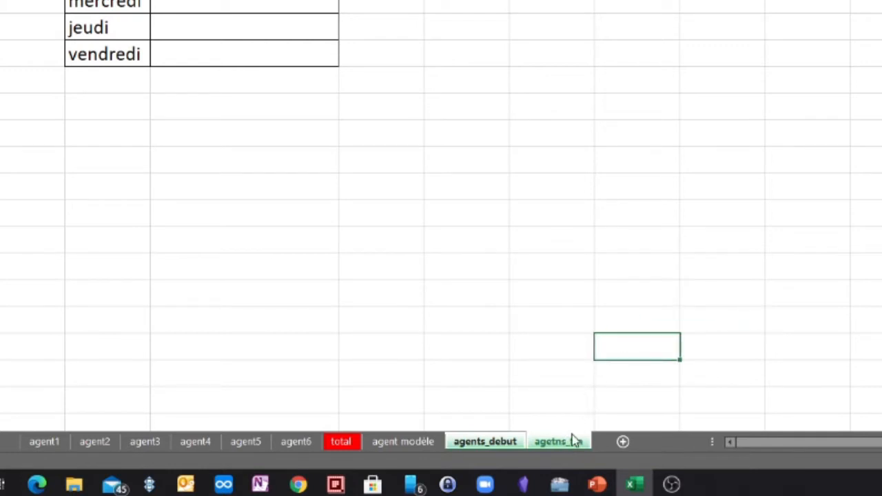
Step: Ungroup all sheets so that only agetns_fin is selected
right_click(571, 441)
click(628, 407)
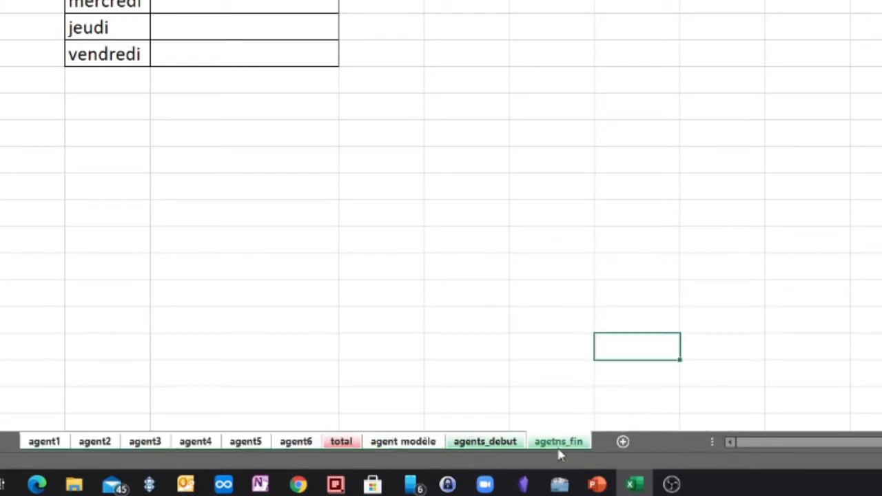
right_click(562, 447)
click(608, 439)
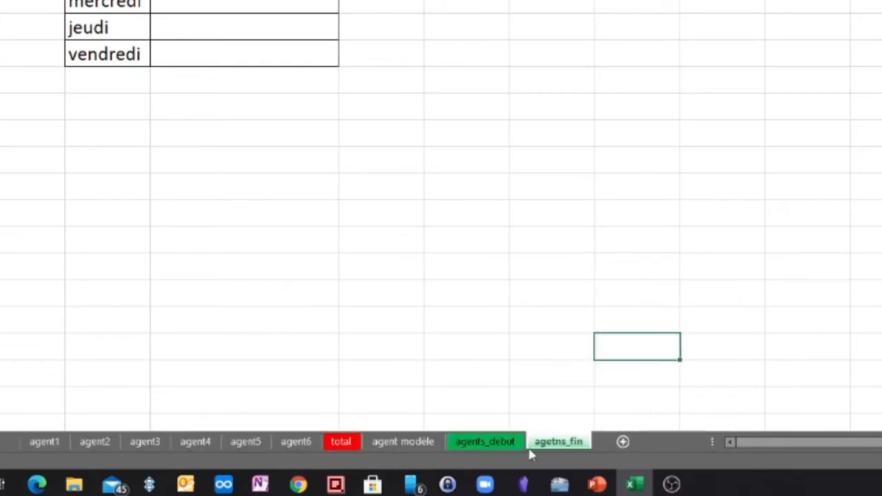
Step: Correct the spelling of the agetns_fin sheet's name to agents_fin
right_click(568, 448)
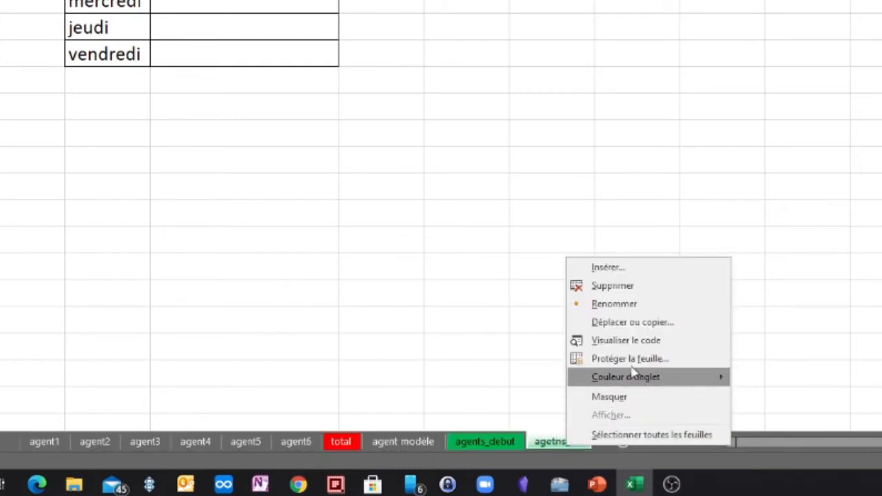
click(595, 320)
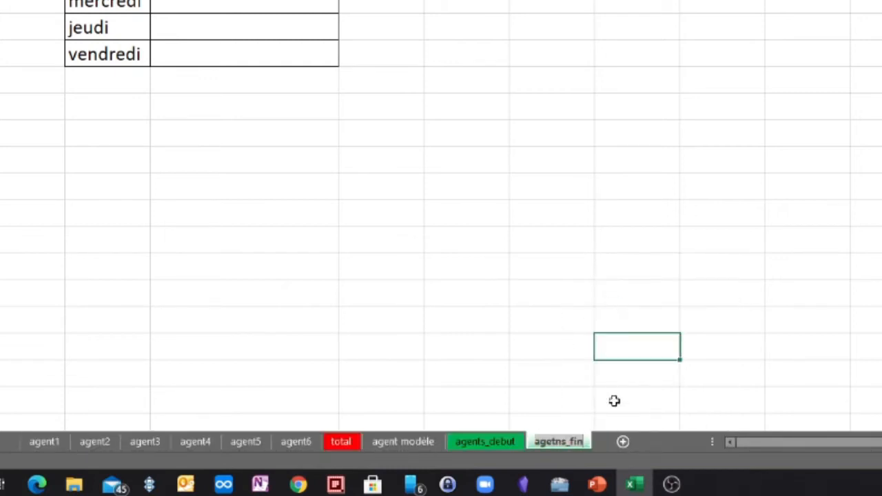
key(Right)
key(Left)
key(Left)
key(Left)
key(Left)
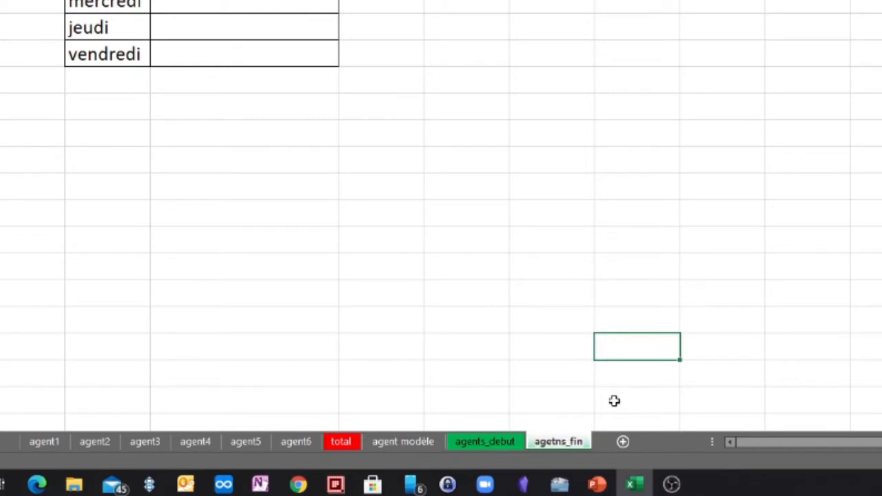
key(BackSpace)
key(BackSpace)
key(BackSpace)
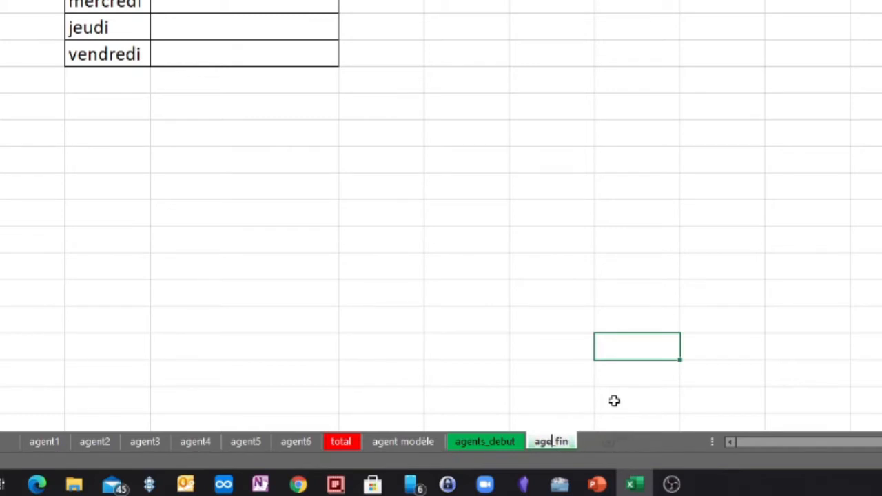
text(ent)
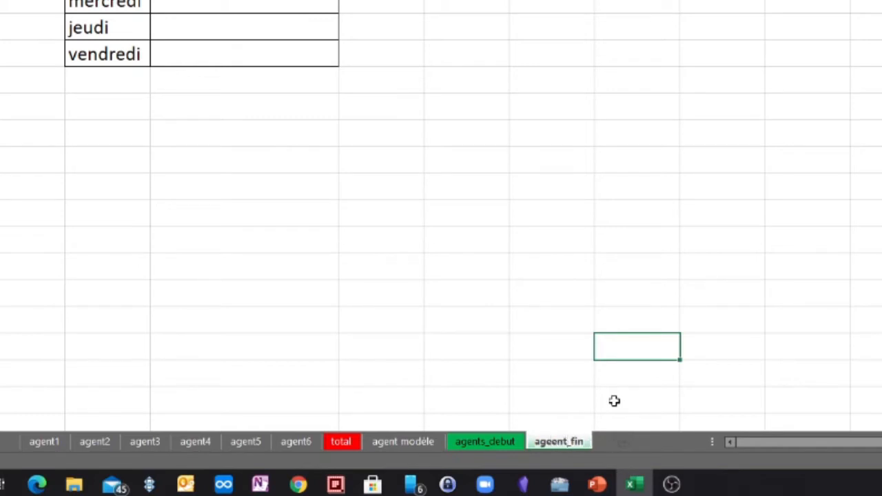
key(BackSpace)
key(BackSpace)
key(BackSpace)
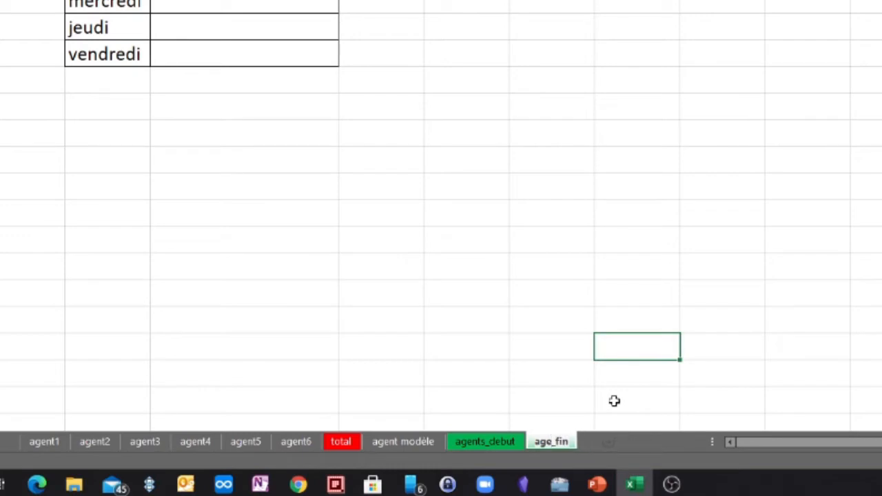
text(nts)
key(Return)
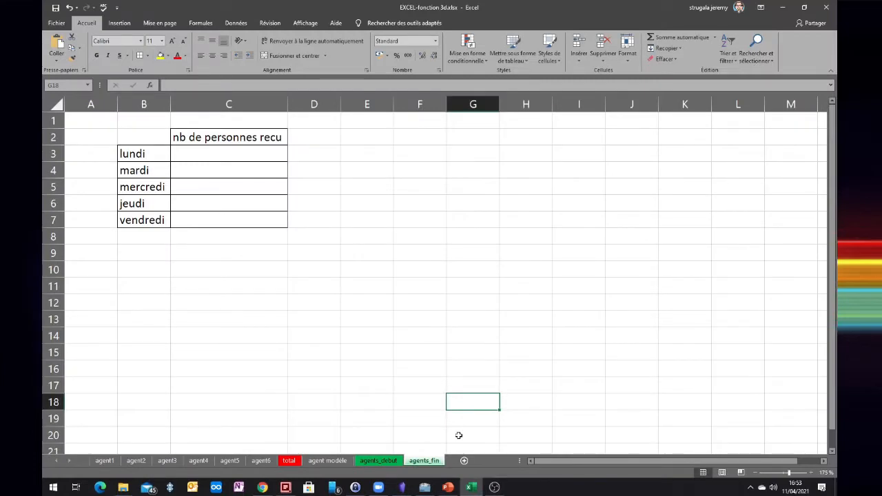
Step: Move the agents_debut sheet in front of agent1 and the agents_fin sheet between agent6 and total
click(381, 461)
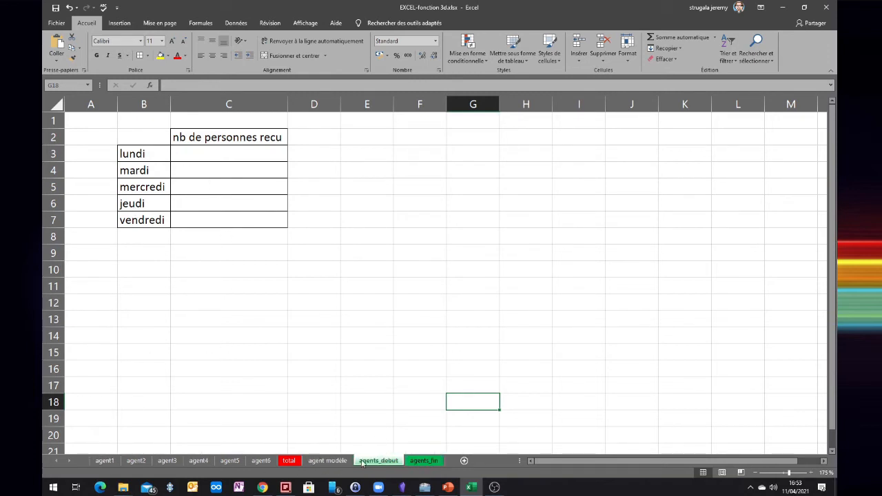
drag(127, 467, 112, 469)
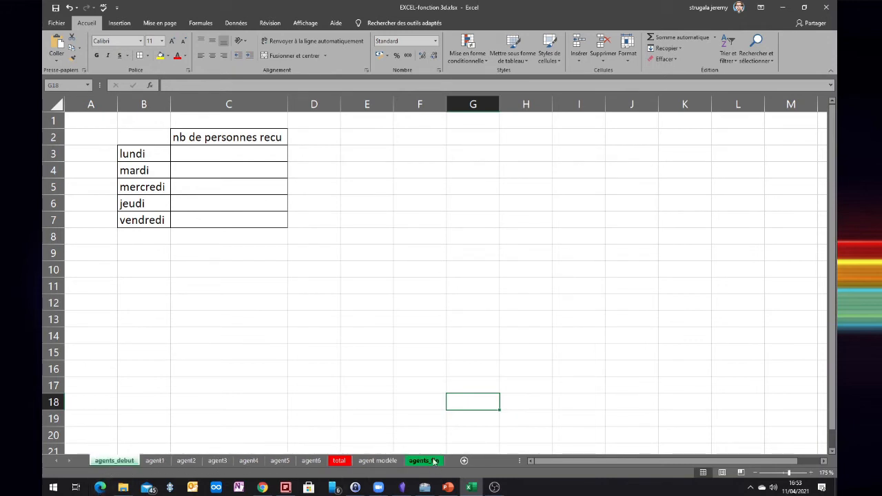
drag(435, 463, 329, 460)
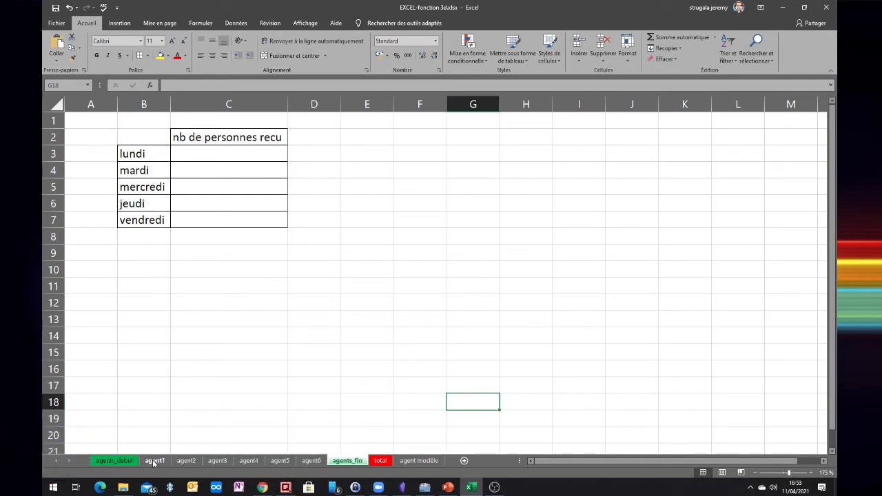
Step: Group the sheets from agents_debut through agents_fin and ungroup them again
click(121, 461)
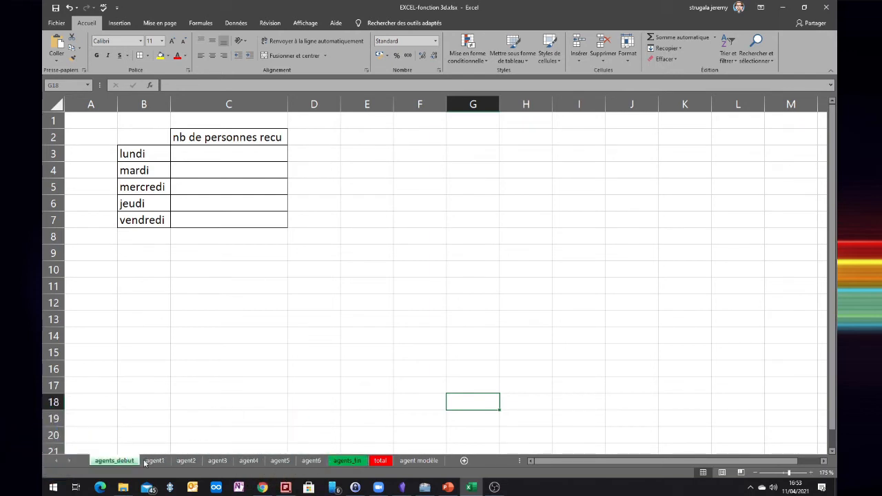
shift+click(343, 461)
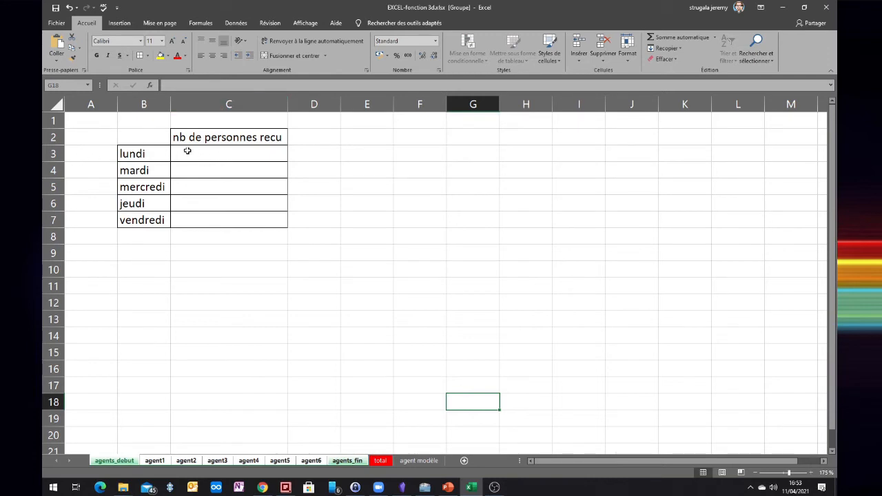
click(332, 357)
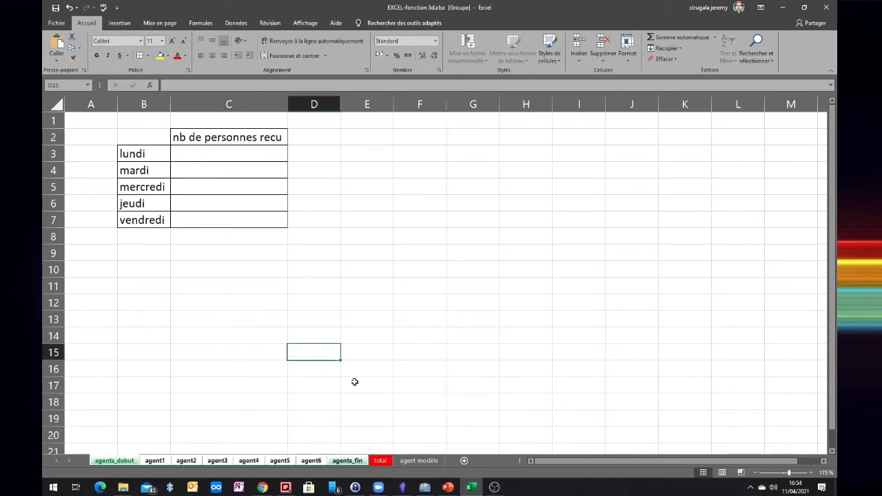
right_click(252, 464)
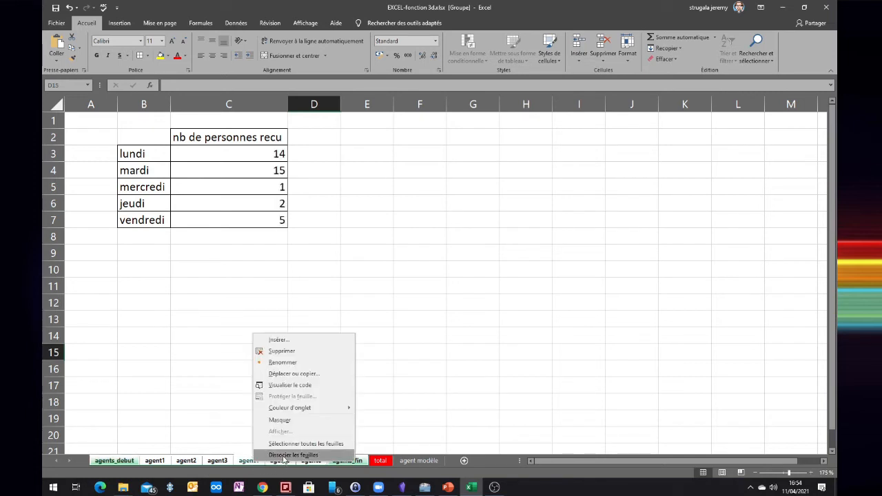
click(303, 445)
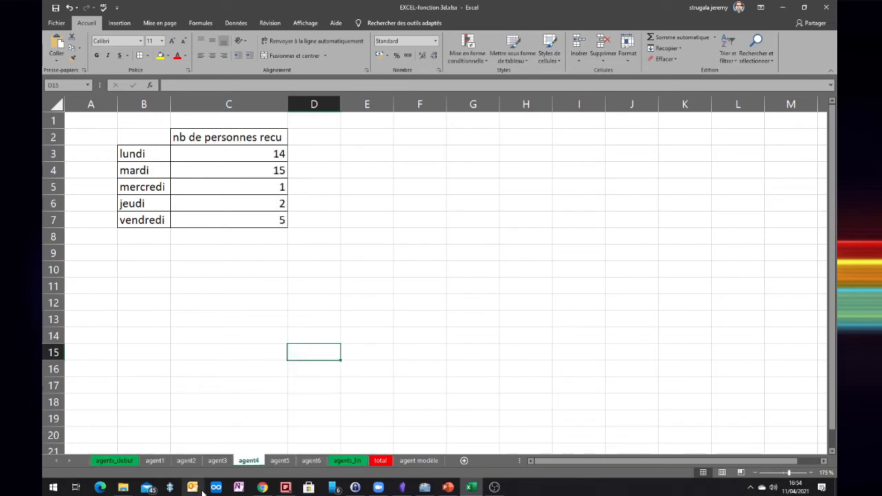
Step: On the total sheet, sum C3 across agents_debut through agents_fin in cell C3 and fill the formula down to C7
click(380, 461)
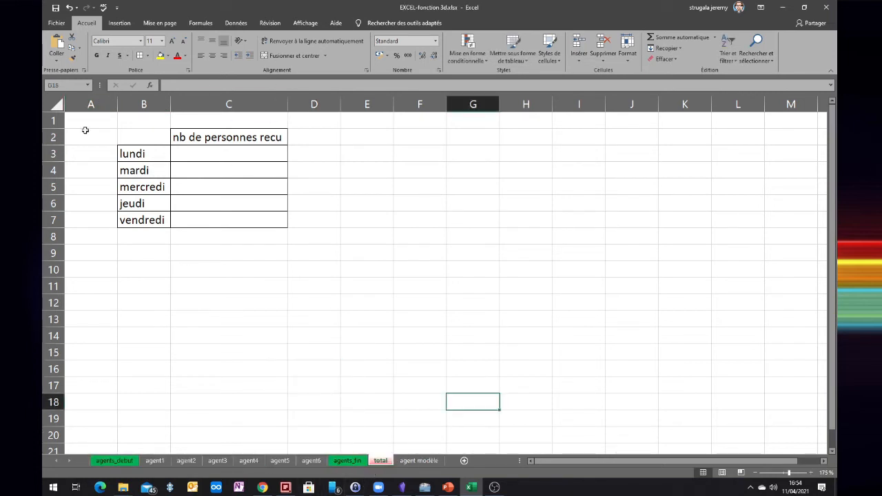
click(207, 156)
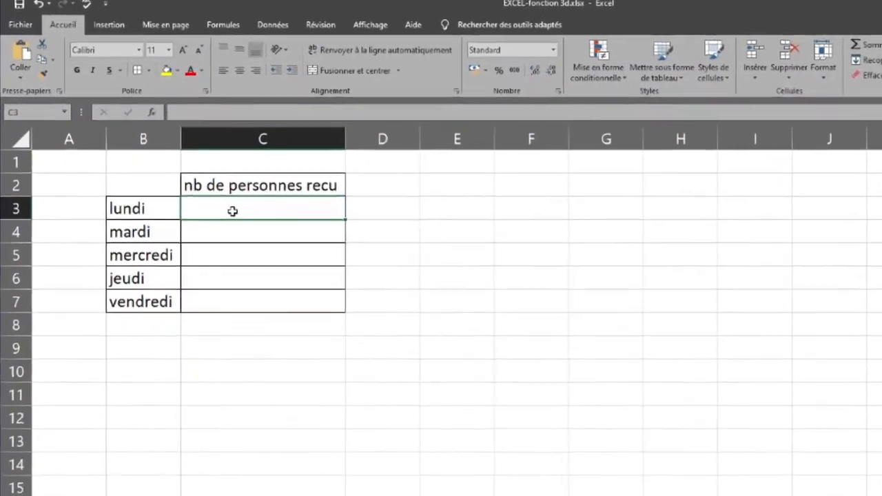
text(=)
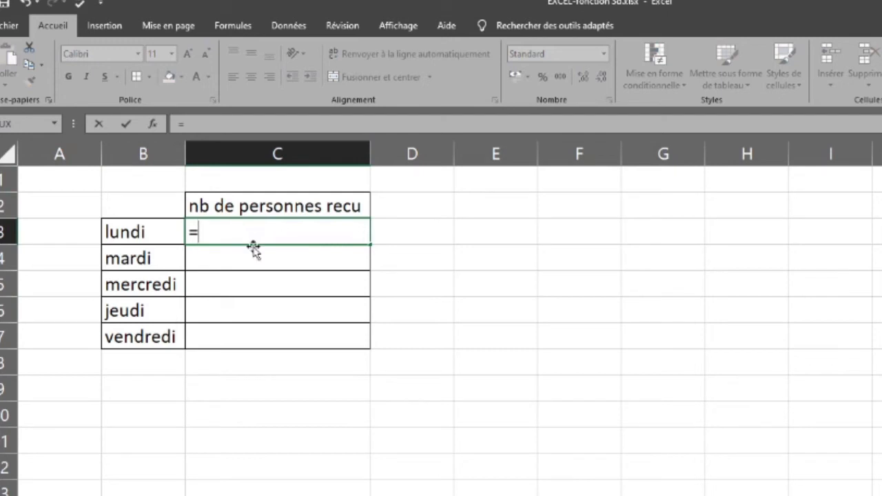
text(somme)
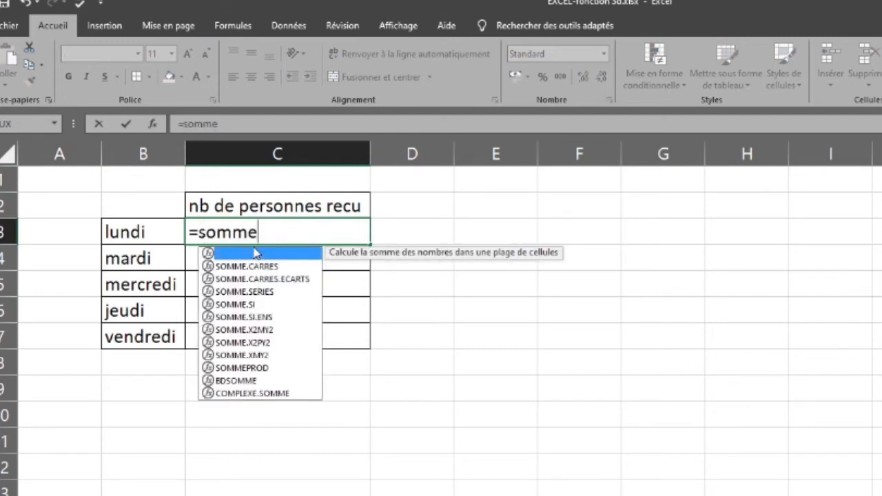
text(()
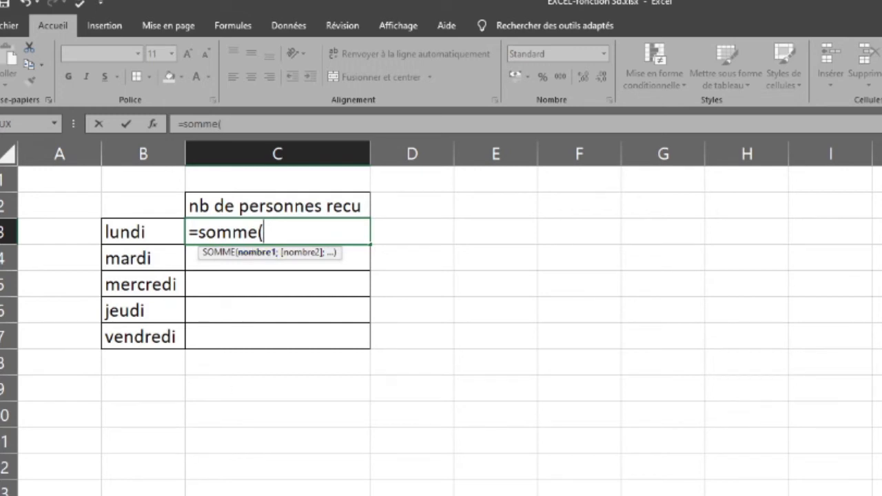
key(ctrl+Page_Down)
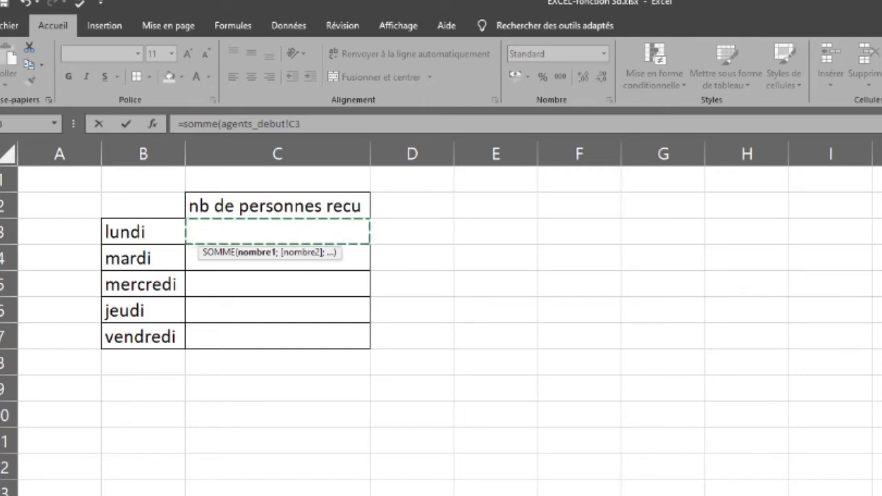
shift+click(275, 494)
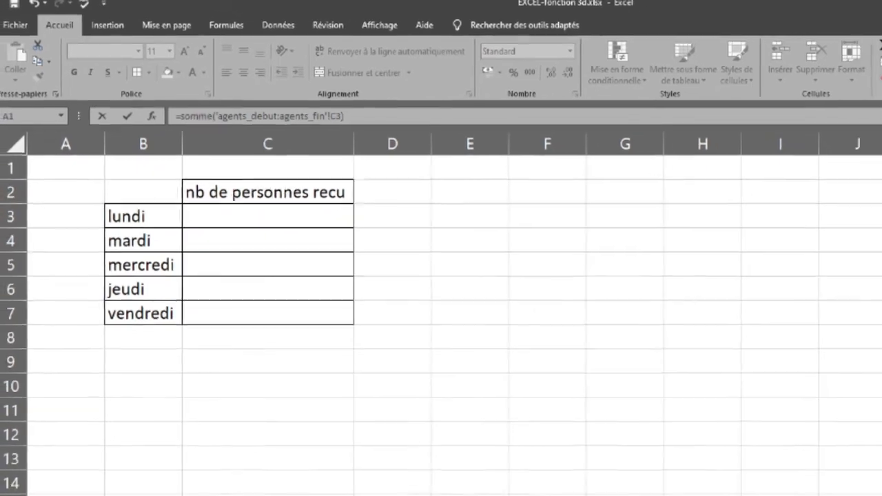
key(Return)
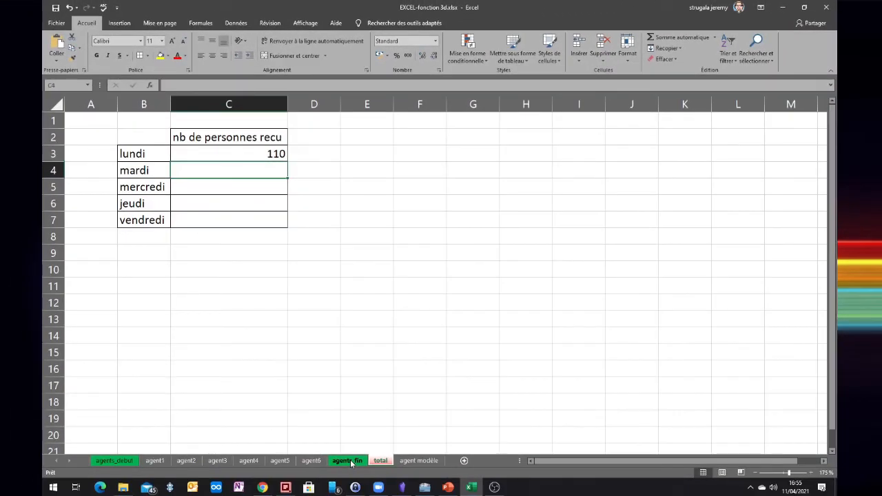
click(265, 153)
drag(289, 162, 288, 222)
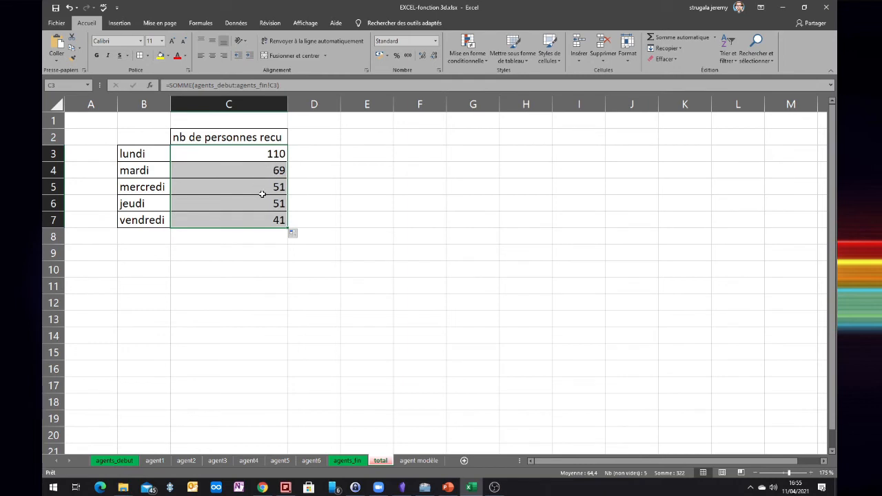
click(409, 460)
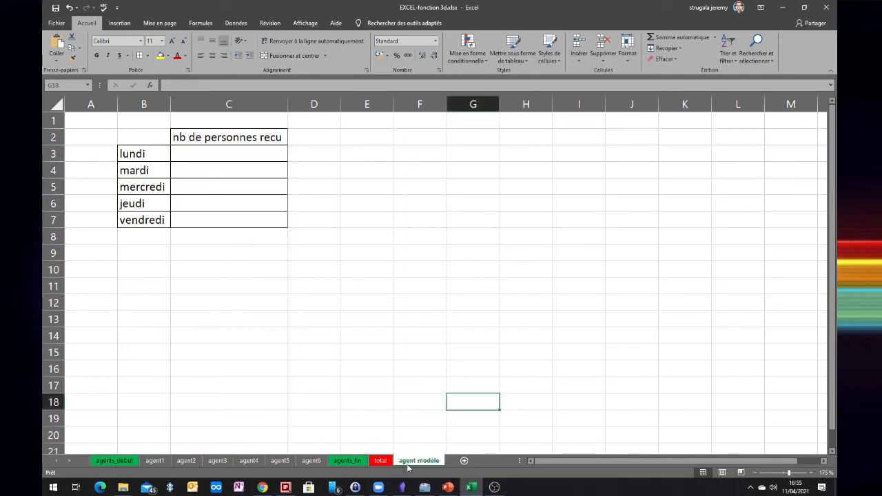
right_click(414, 463)
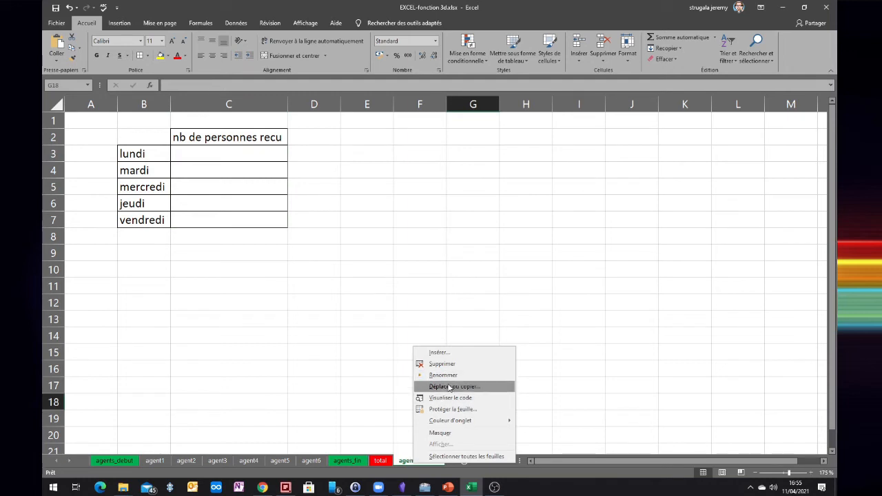
click(424, 456)
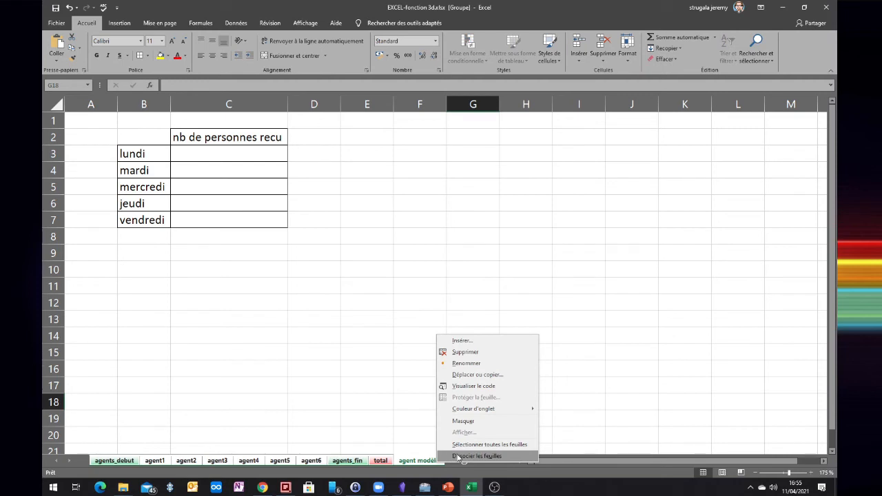
click(453, 456)
Step: Duplicate the agent modèle sheet, placing the copy after the original
drag(432, 461, 466, 459)
right_click(429, 463)
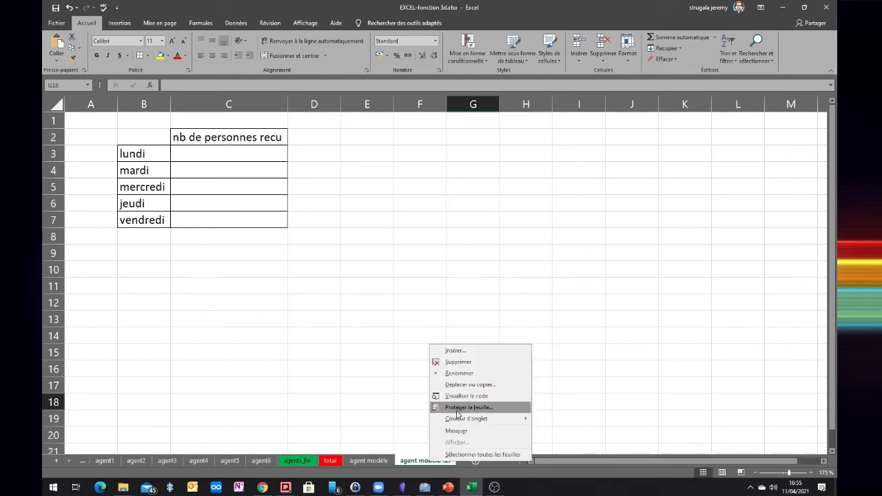
click(456, 383)
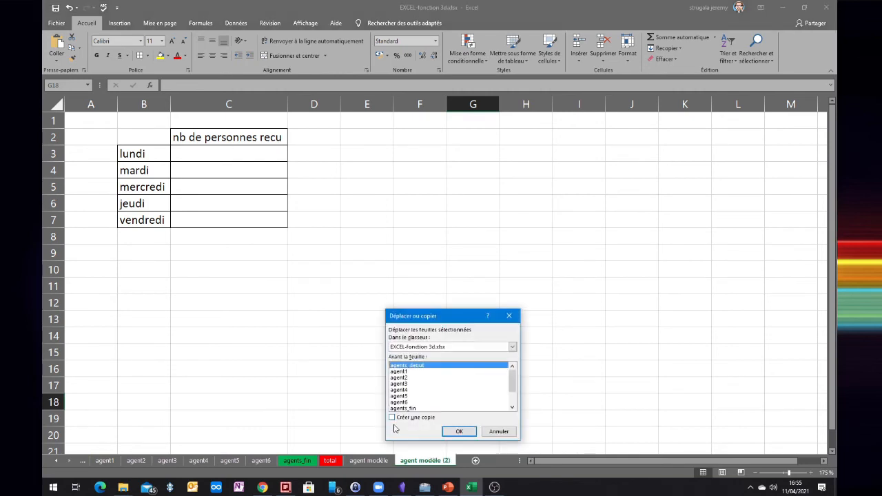
click(499, 432)
Step: Rename the copied agent modèle sheet as agent 7
right_click(434, 461)
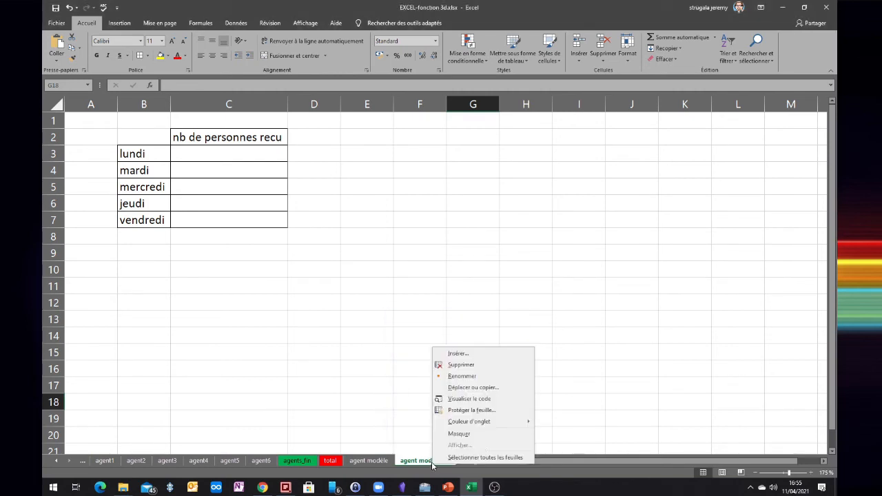
click(461, 377)
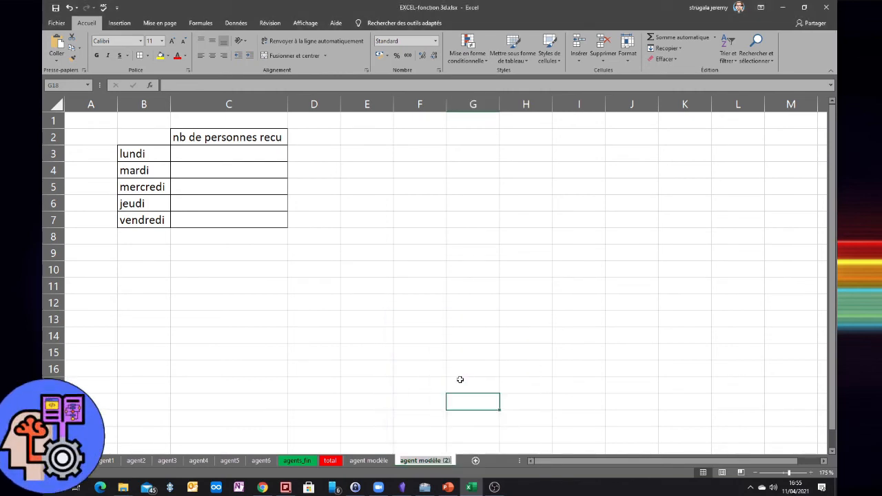
text(age)
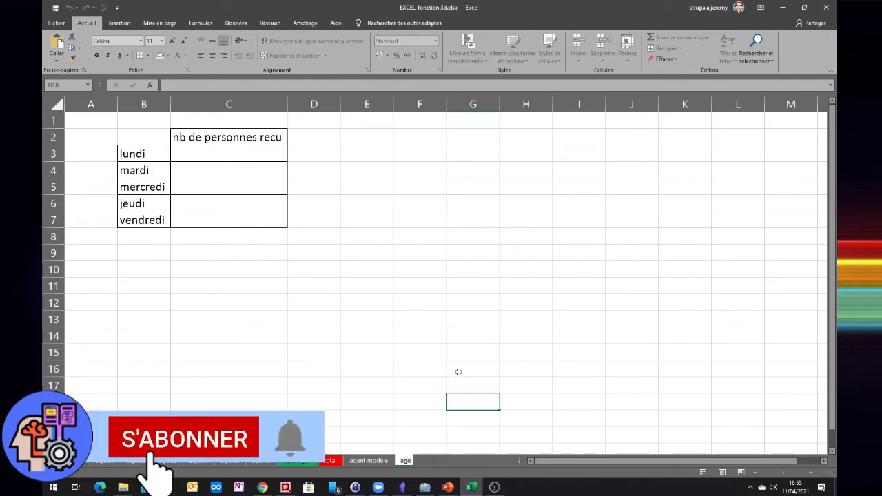
text(nt 7)
key(Return)
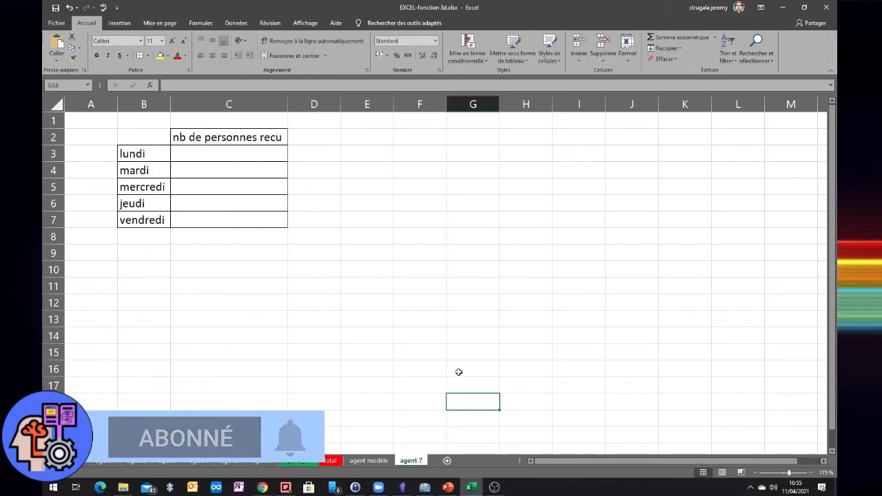
Step: Enter 100 visitors for each day from lundi to vendredi in C3:C7 of the agent 7 sheet
drag(245, 143, 244, 148)
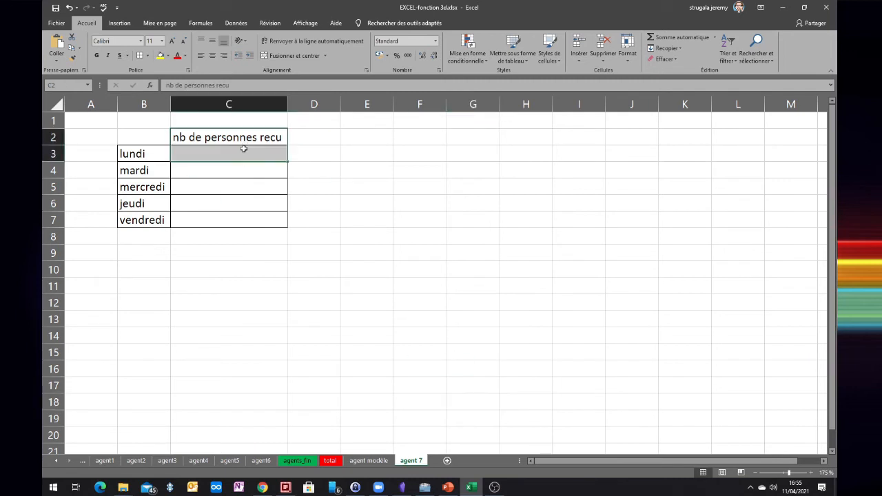
click(246, 149)
text(100)
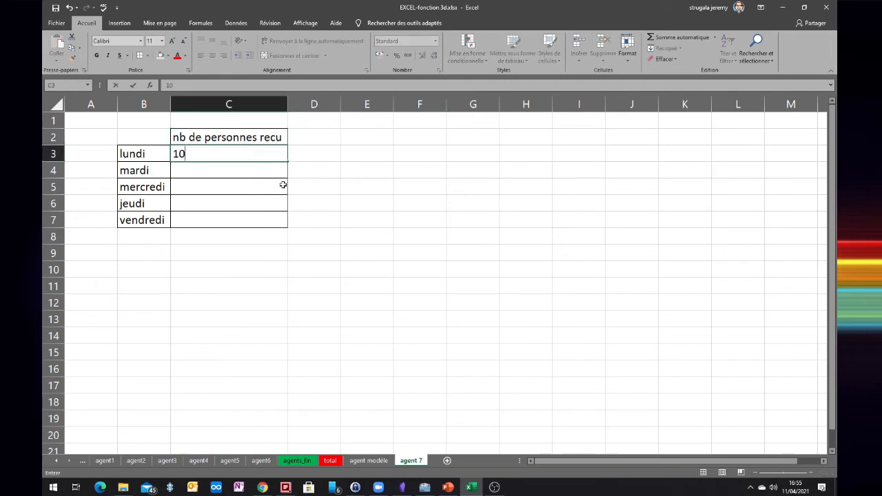
key(Return)
text(100)
key(Return)
text(100)
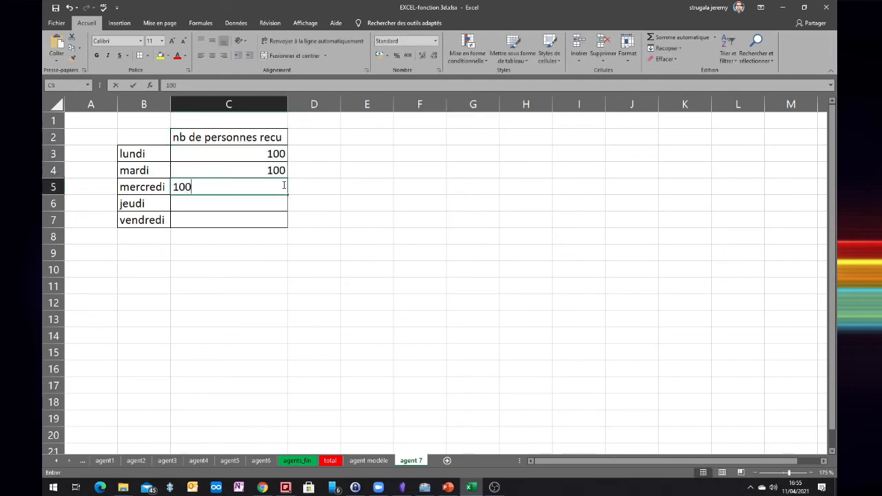
key(Return)
text(100)
key(Return)
text(100)
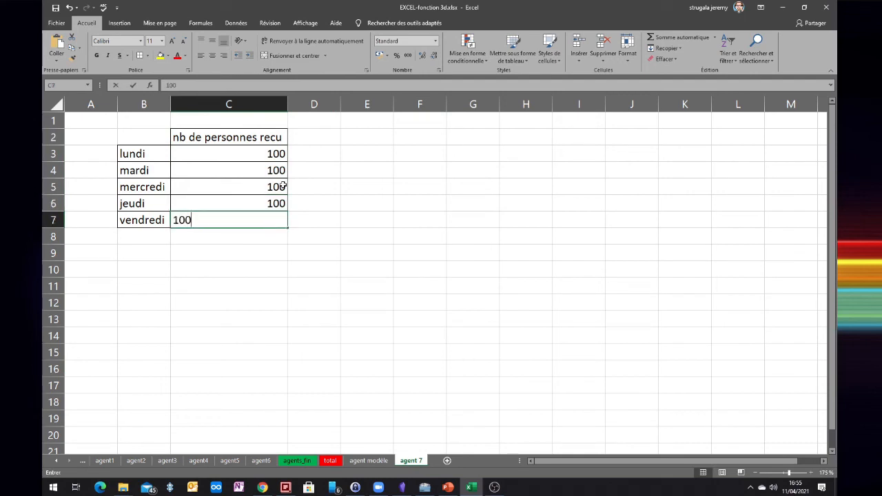
key(Return)
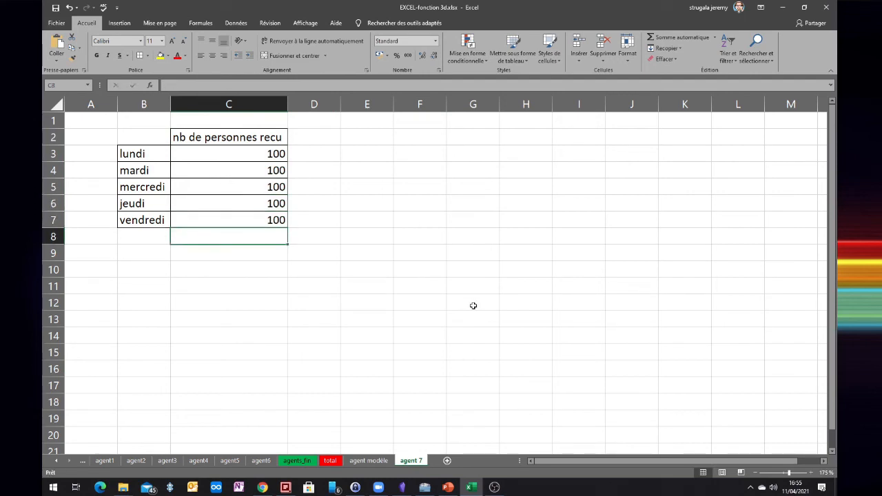
Step: Check the daily sums on the total sheet, and move the agent 7 sheet between agent6 and agents_fin
click(338, 460)
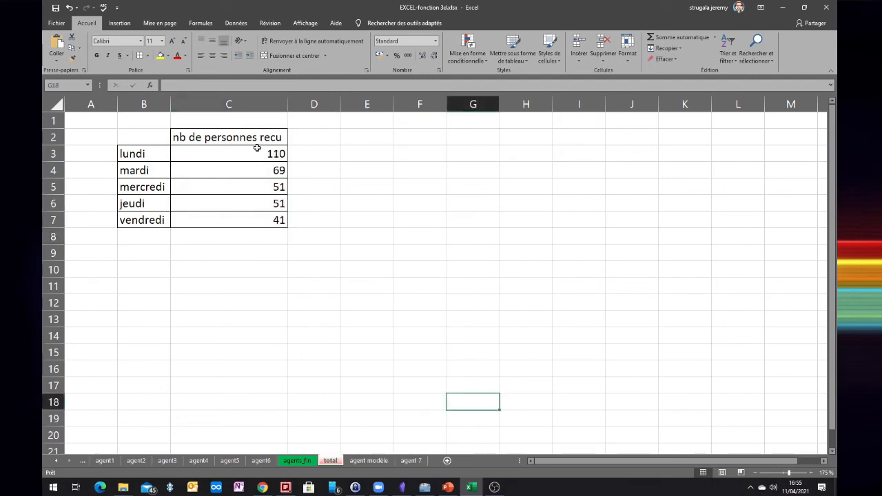
drag(262, 156, 269, 220)
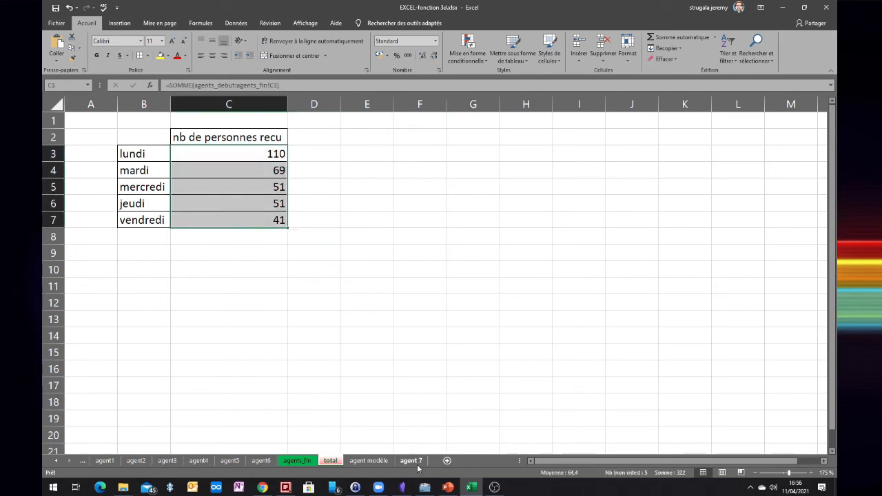
drag(417, 464, 284, 467)
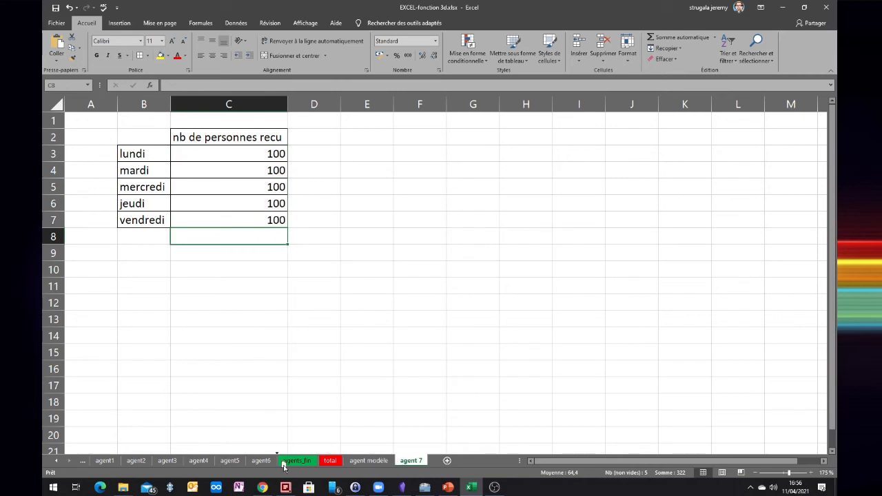
drag(284, 467, 284, 467)
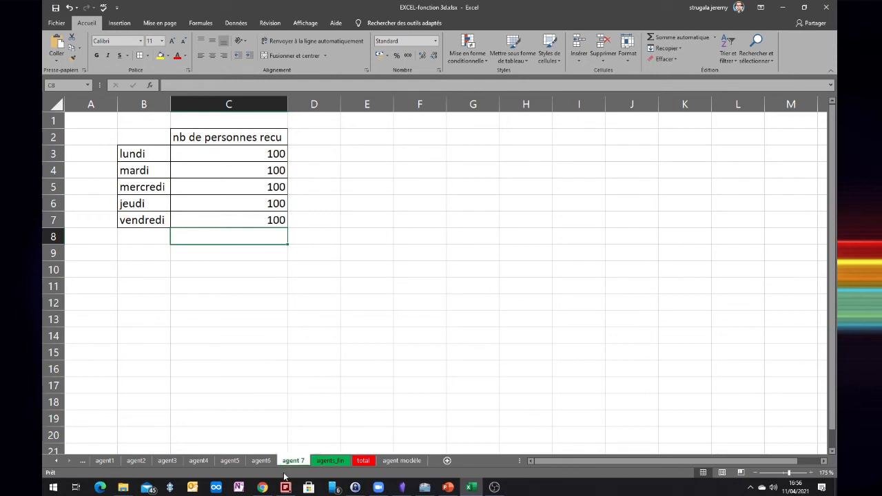
Step: Examine the daily sums and the C3 formula on the total sheet, with all sheet tabs from agents_debut onward in view
click(363, 460)
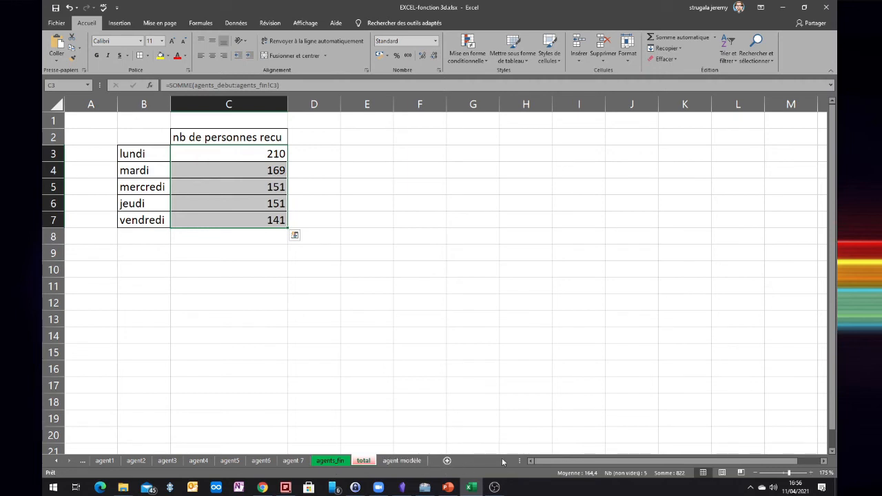
drag(519, 460, 615, 460)
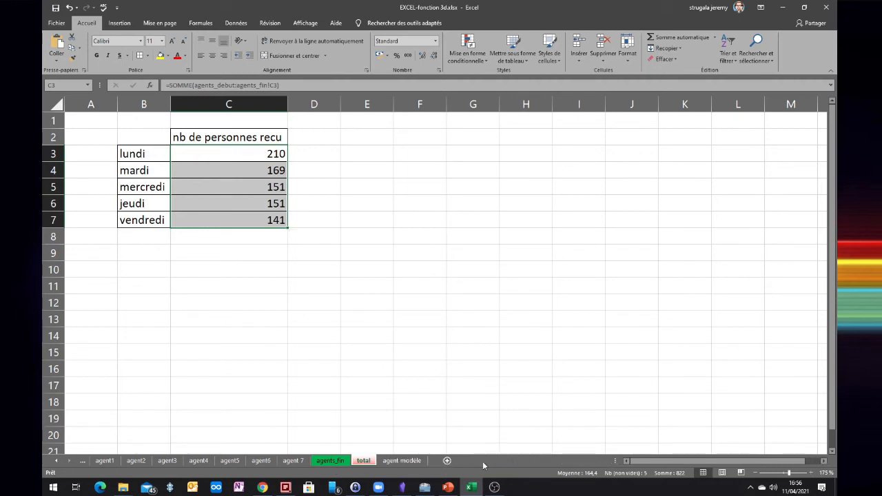
click(57, 466)
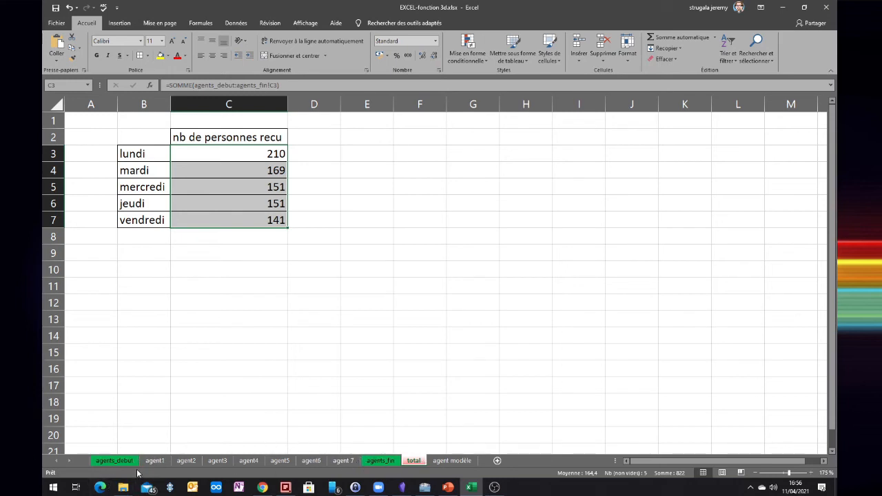
click(217, 153)
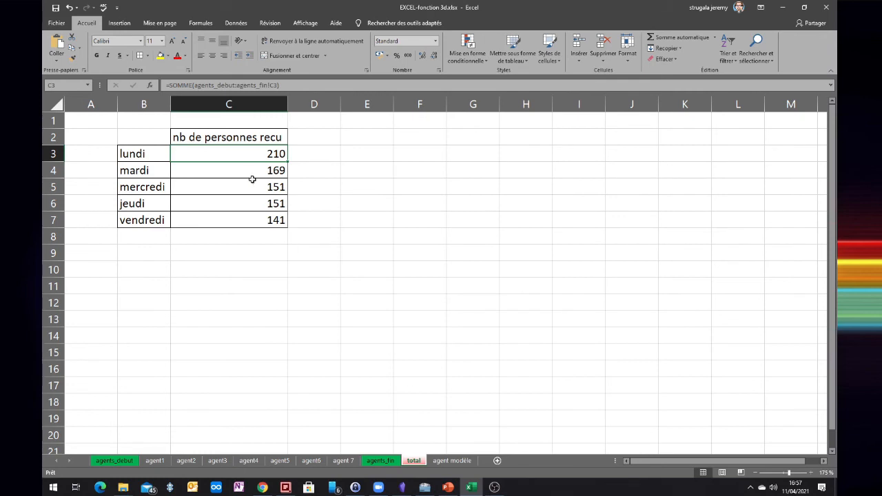
Step: Move the agent4 sheet out of the summed range to after agent modèle, and check the daily sums on the total sheet
click(250, 460)
mouse_move(251, 462)
mouse_down()
mouse_move(449, 478)
mouse_move(488, 464)
mouse_up()
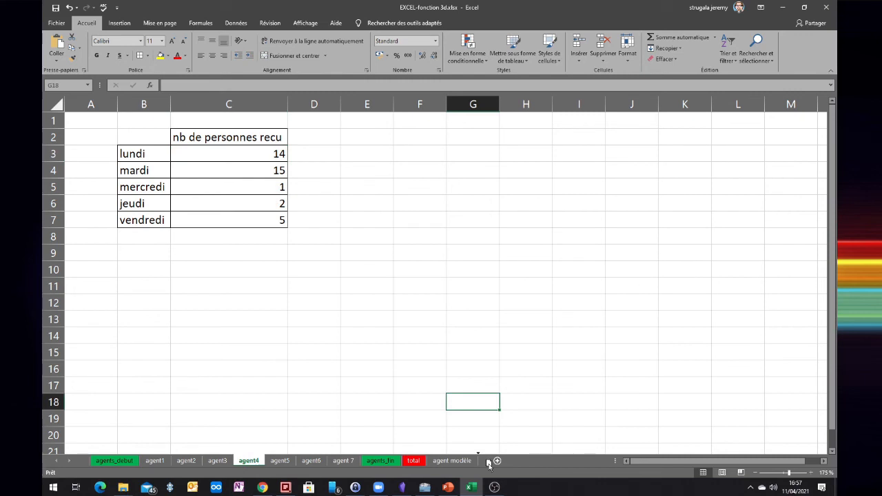
drag(488, 464, 488, 463)
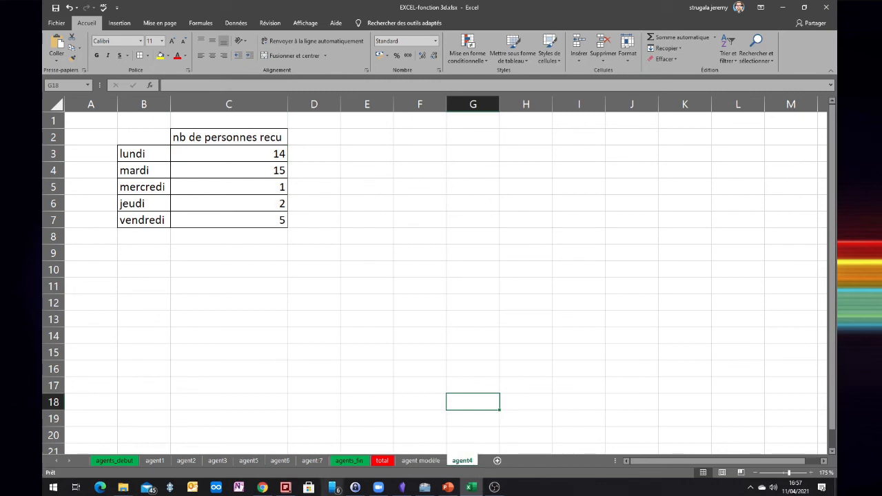
click(382, 461)
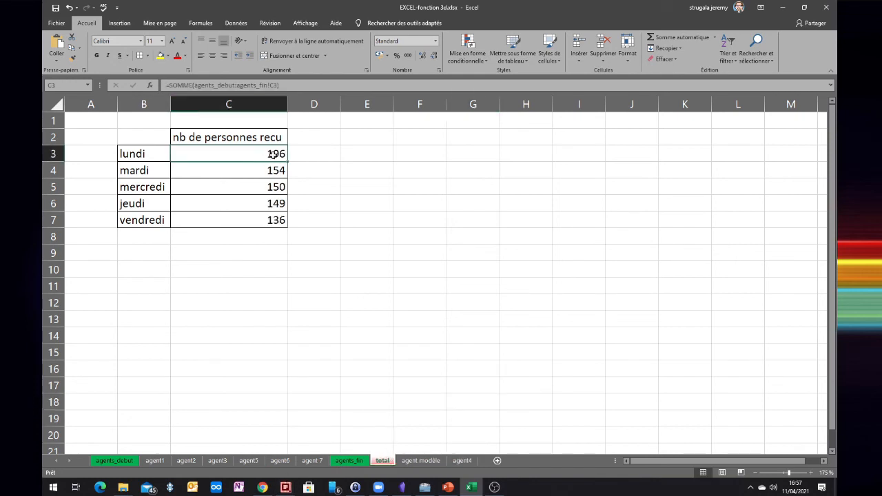
Step: Compare the table layout of the agent4 and agent 7 sheets, including the lundi value's position in C3
click(462, 460)
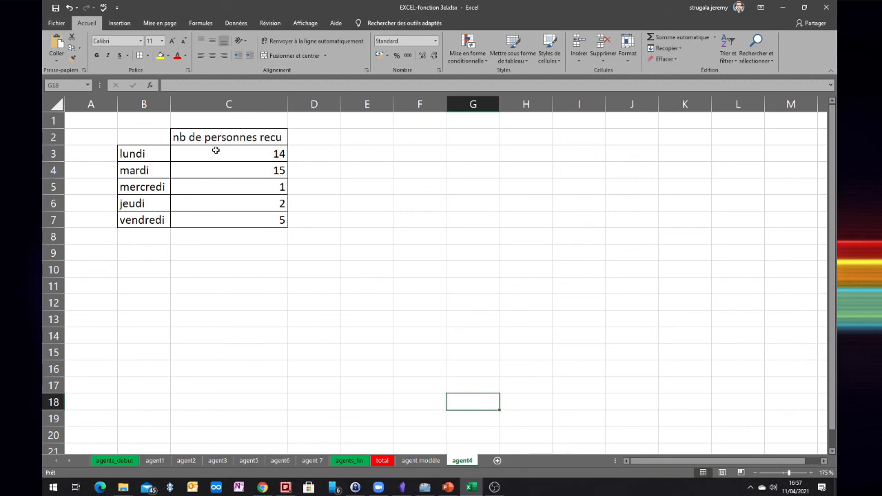
click(309, 462)
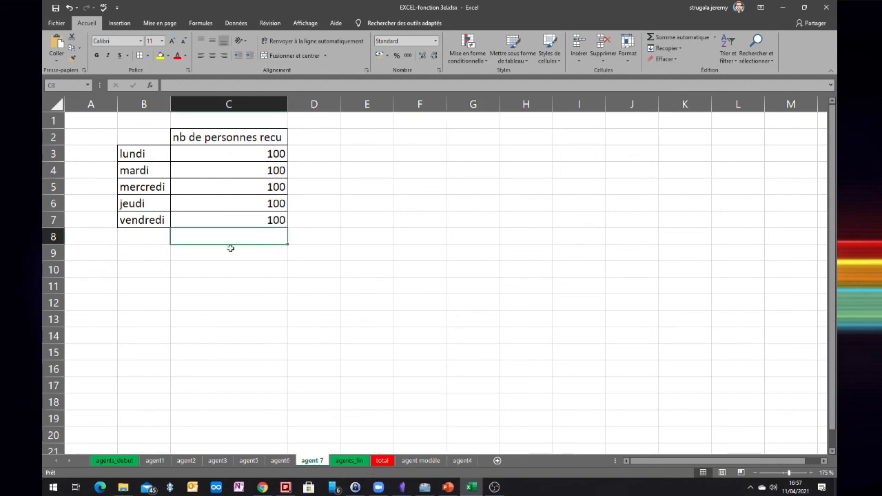
click(215, 157)
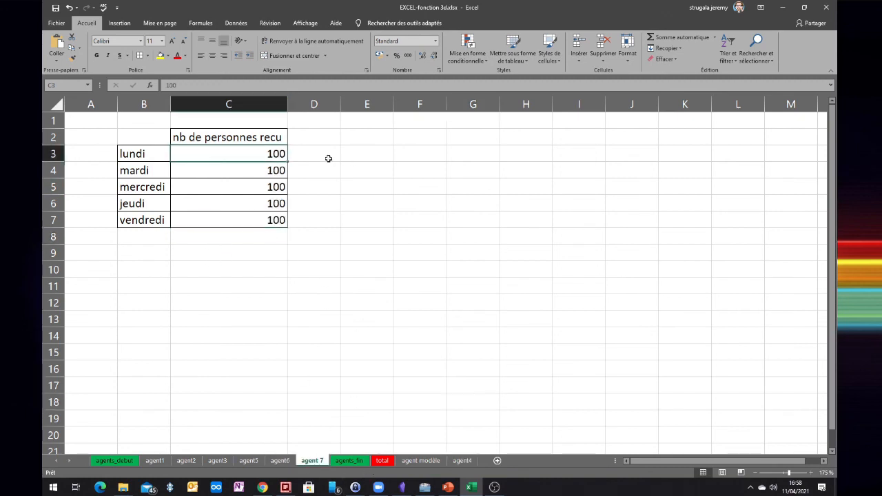
click(330, 159)
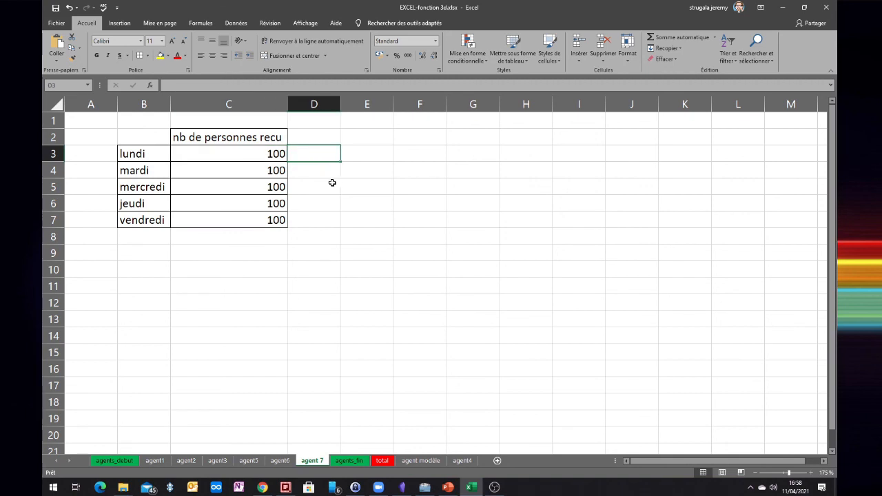
click(217, 157)
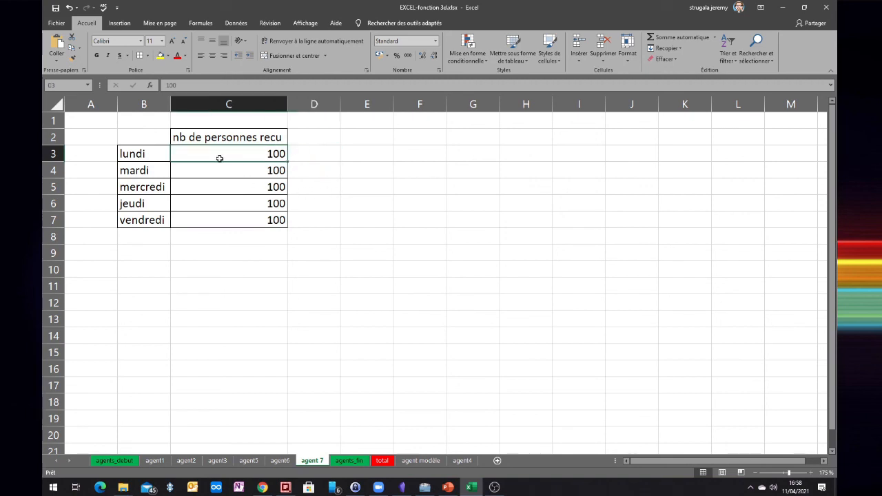